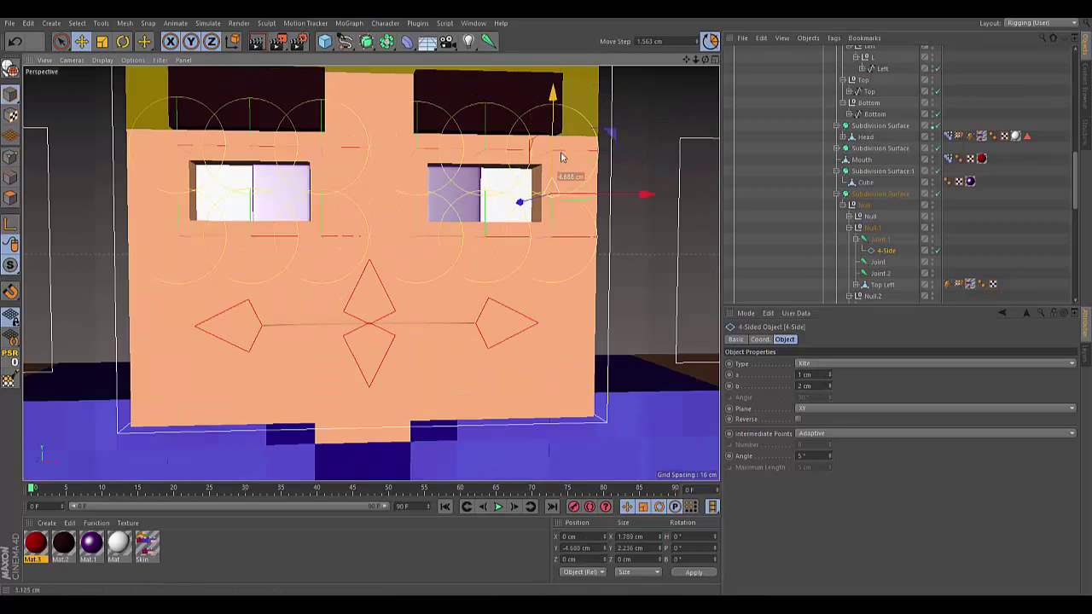
Position the 4-Side kite spline above the upper outer corner of the character's left eye at X -1.172 cm, Y -1.172 cm
drag(605, 142, 578, 158)
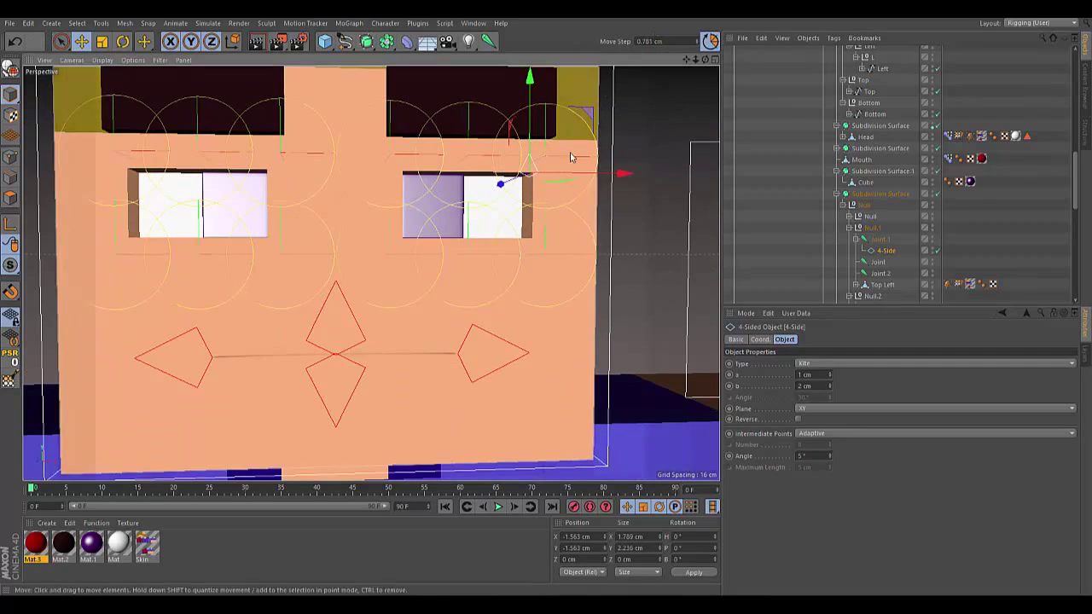
scroll(578, 159, up, 4)
scroll(506, 214, up, 2)
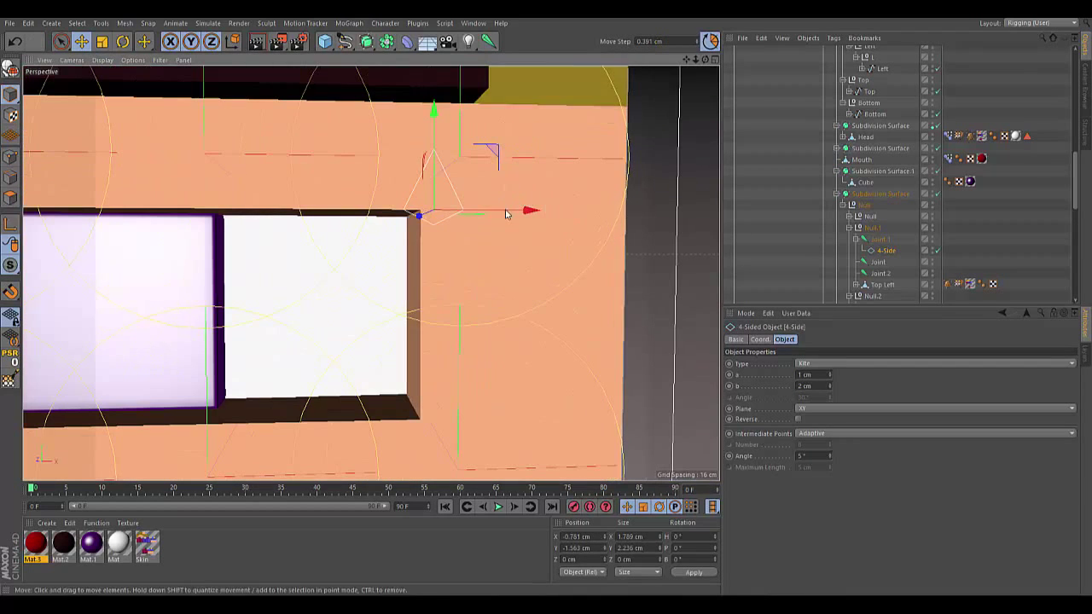
scroll(451, 193, down, 2)
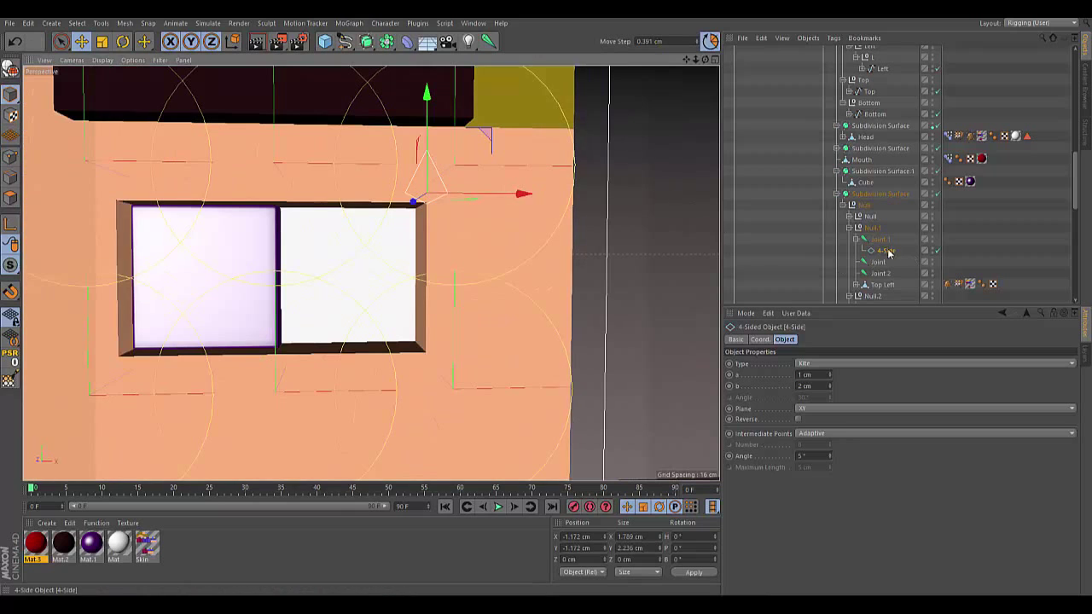
Copy the 4-Side spline under Joint and Joint.2, and align the copies above the middle and inner corner of the eye
ctrl+drag(889, 253, 879, 265)
scroll(485, 165, down, 2)
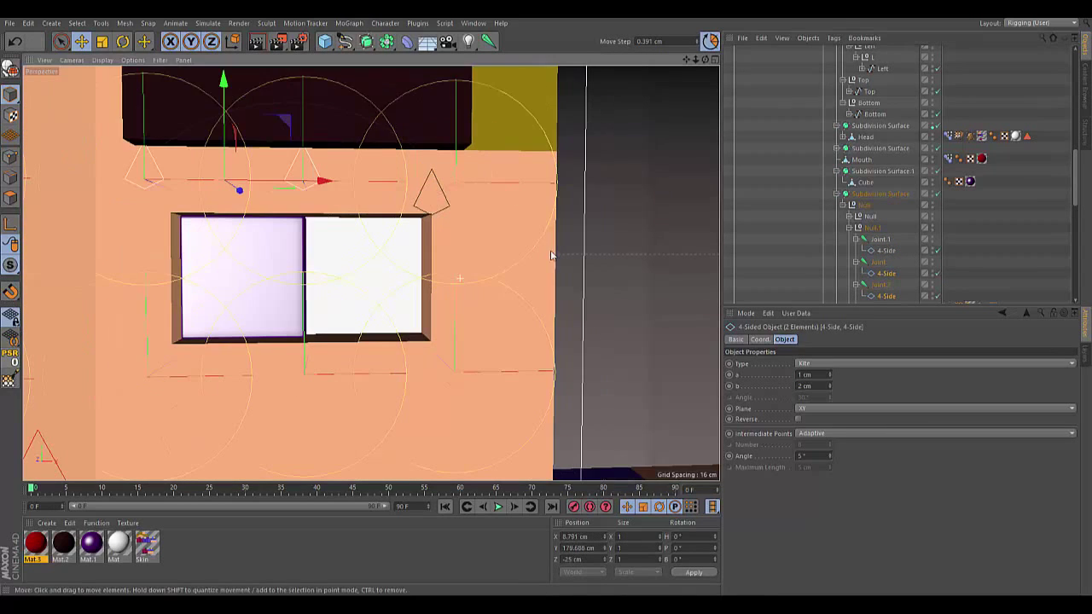
click(887, 296)
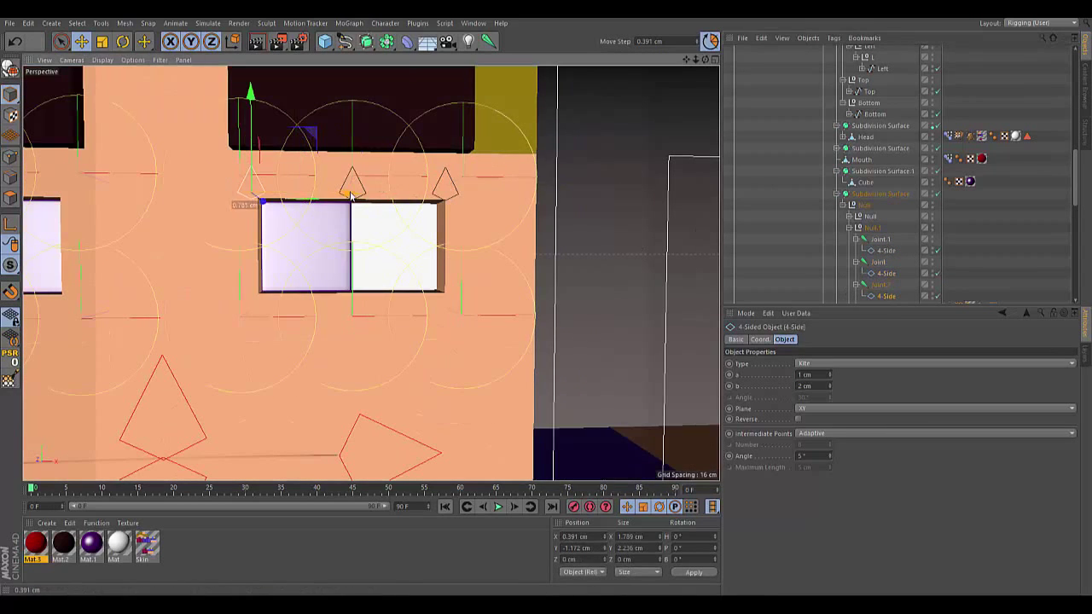
scroll(485, 176, down, 2)
Turn on a white display color for all three 4-Side splines and make them editable
shift+click(887, 255)
ctrl+click(879, 285)
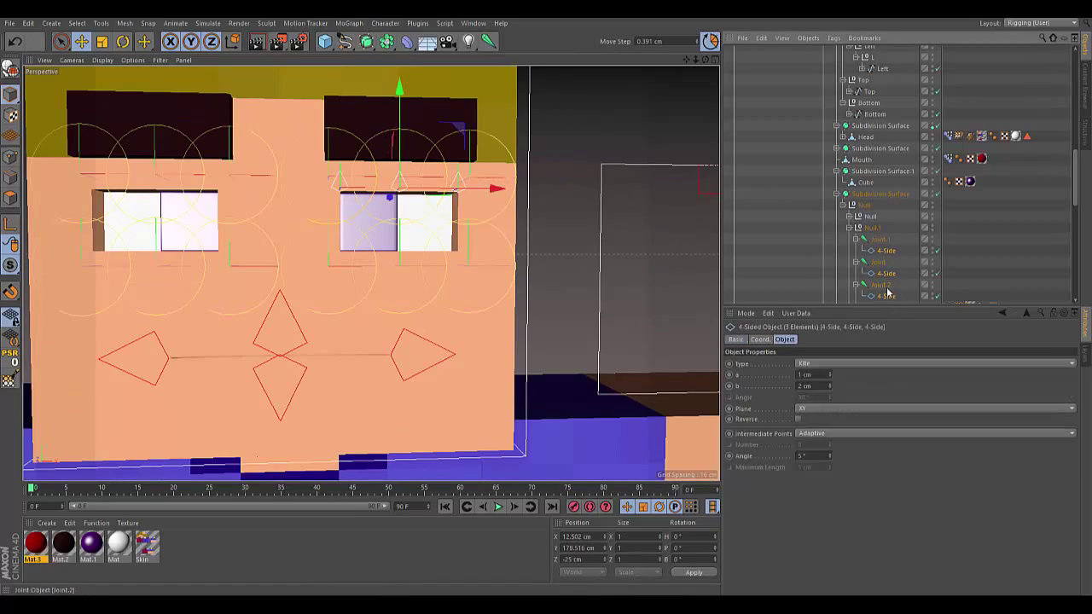
click(802, 408)
click(809, 443)
click(982, 285)
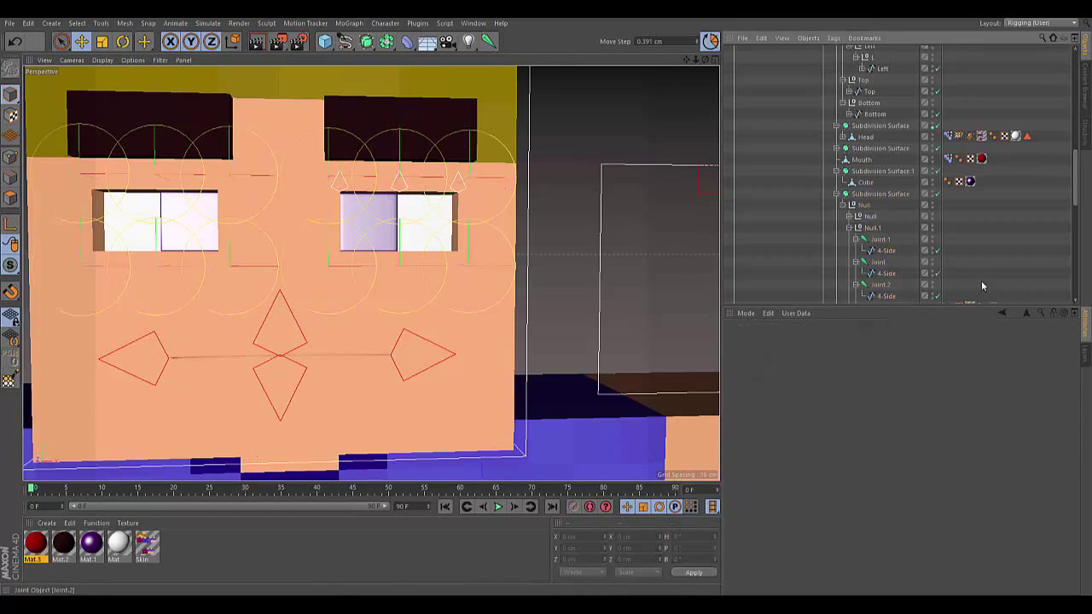
Move the Left Bottom, Top Left, Top Right and Right Bottom meshes out of their individual nulls into the parent Null
scroll(531, 146, up, 3)
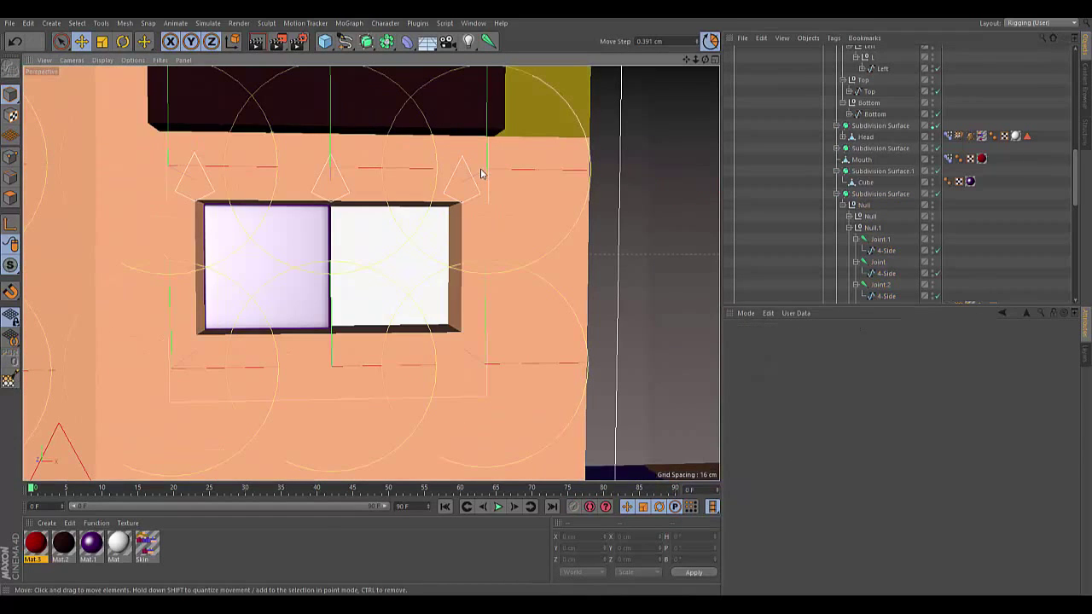
scroll(874, 234, down, 3)
click(890, 284)
ctrl+click(886, 228)
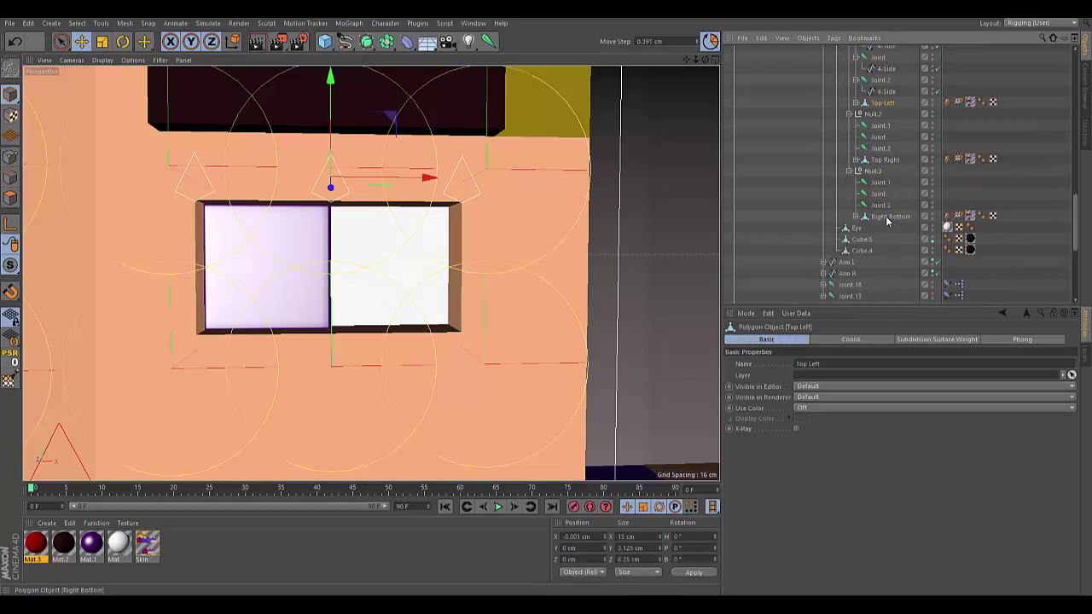
ctrl+click(883, 171)
click(849, 80)
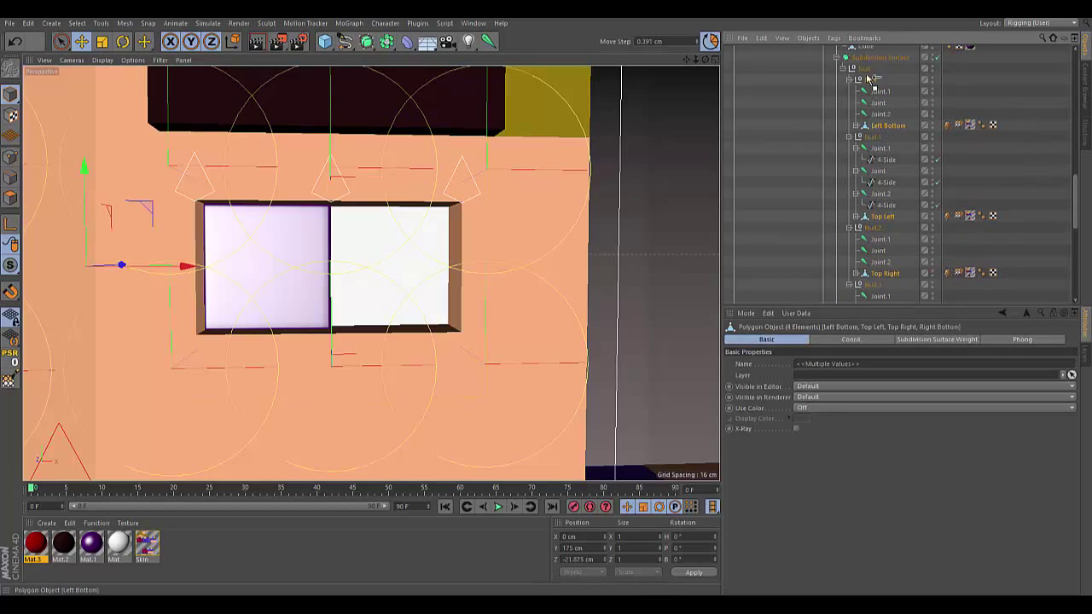
click(857, 79)
click(870, 137)
Try tilting the eyelids by rotating their nulls, and undo the rotations
key(r)
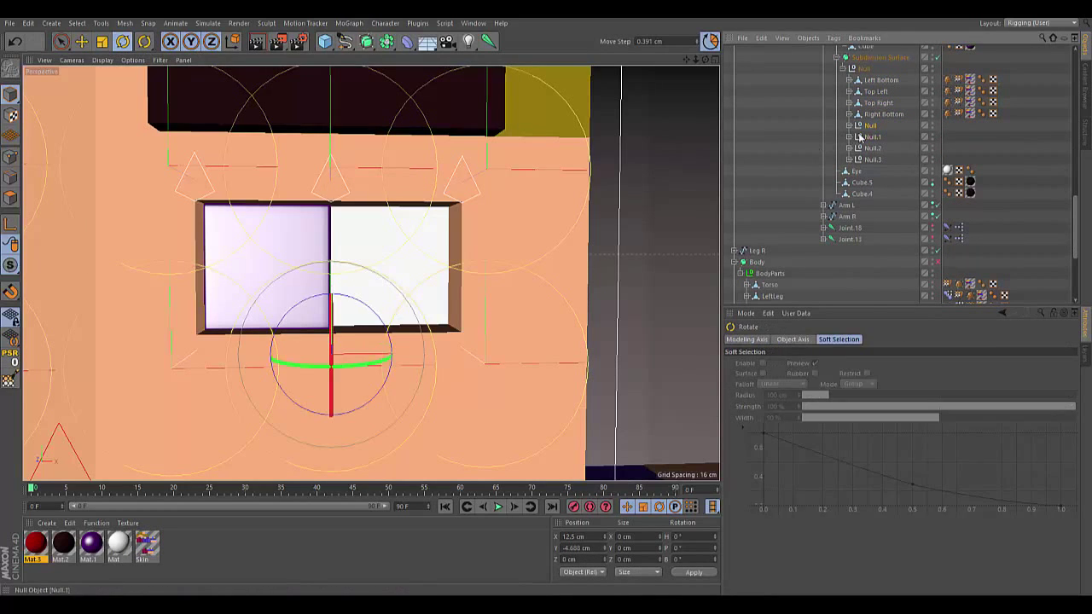
click(871, 148)
drag(365, 122, 358, 110)
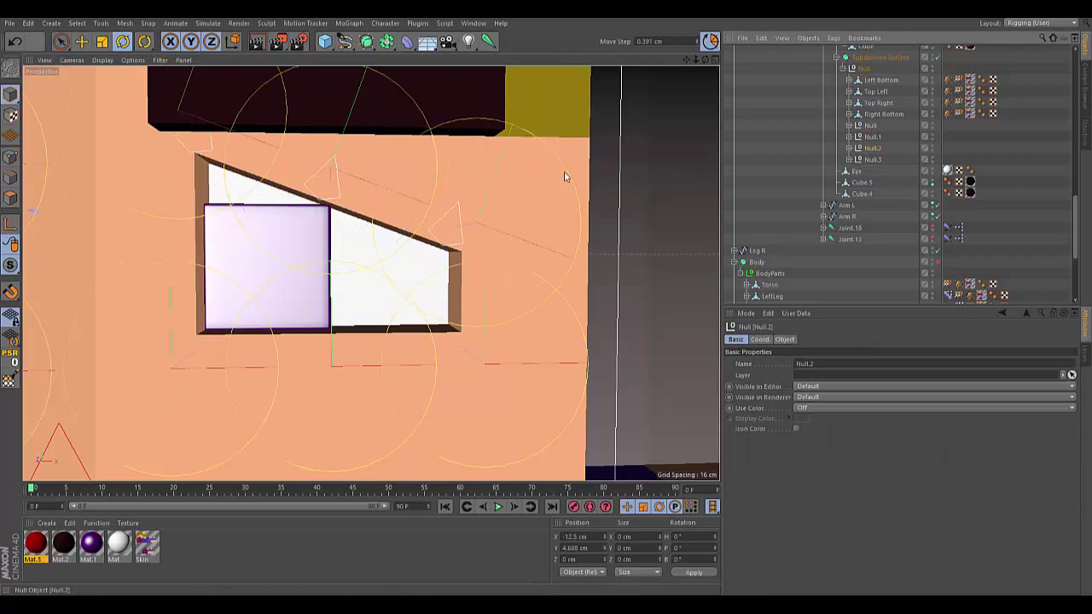
drag(504, 171, 350, 284)
scroll(397, 205, down, 5)
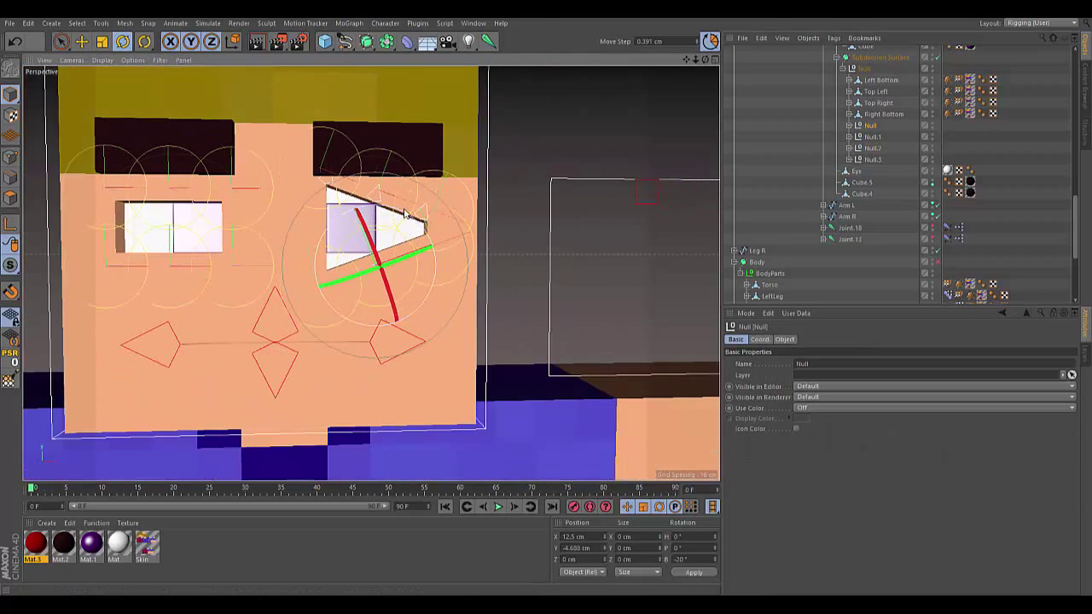
click(872, 136)
drag(425, 164, 421, 156)
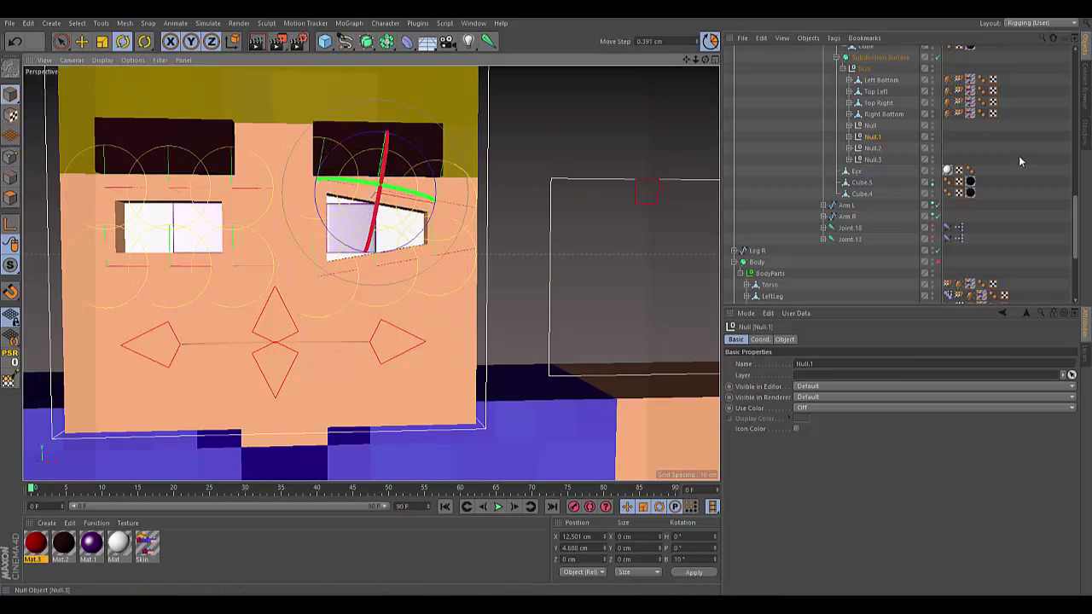
key(ctrl+z)
key(ctrl+z)
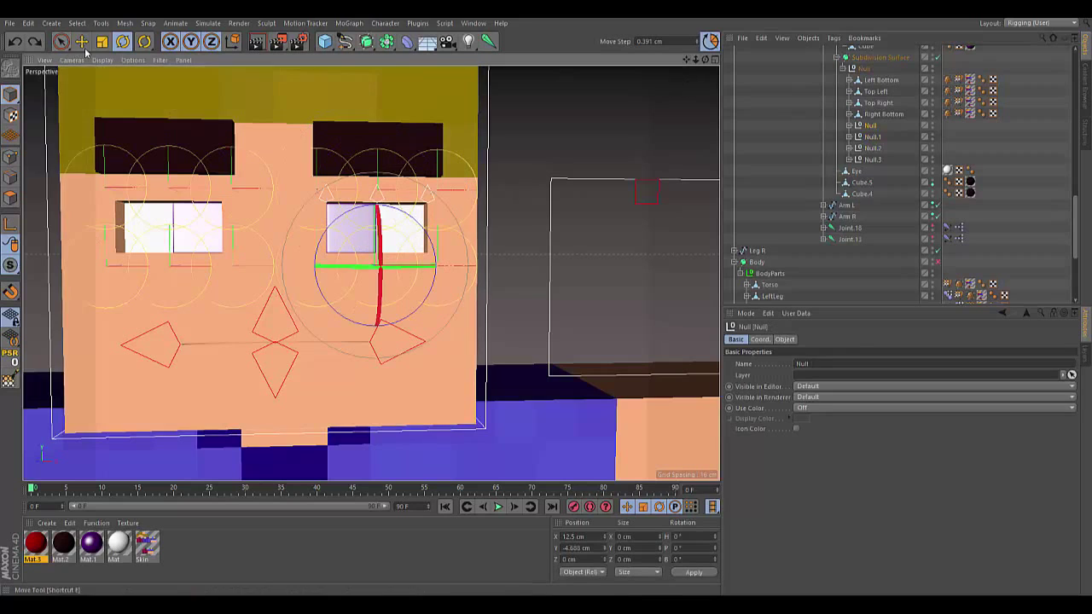
Move the 4-Side spline from Joint.1 directly under Null.1 and rename it Top L
click(82, 43)
click(849, 136)
click(888, 160)
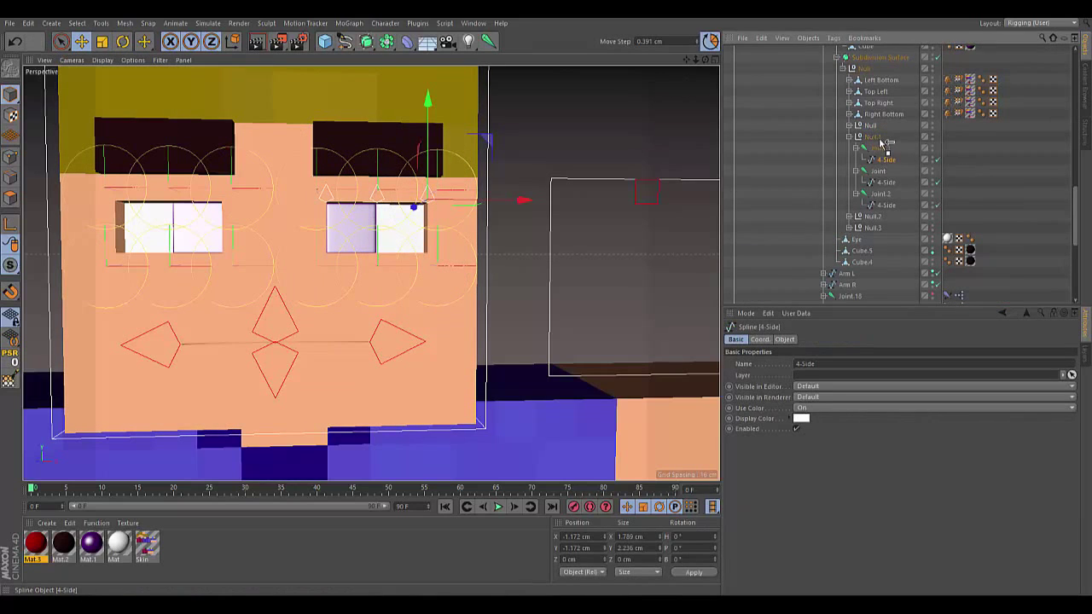
drag(884, 145, 884, 147)
double_click(879, 147)
text(Top L)
key(Return)
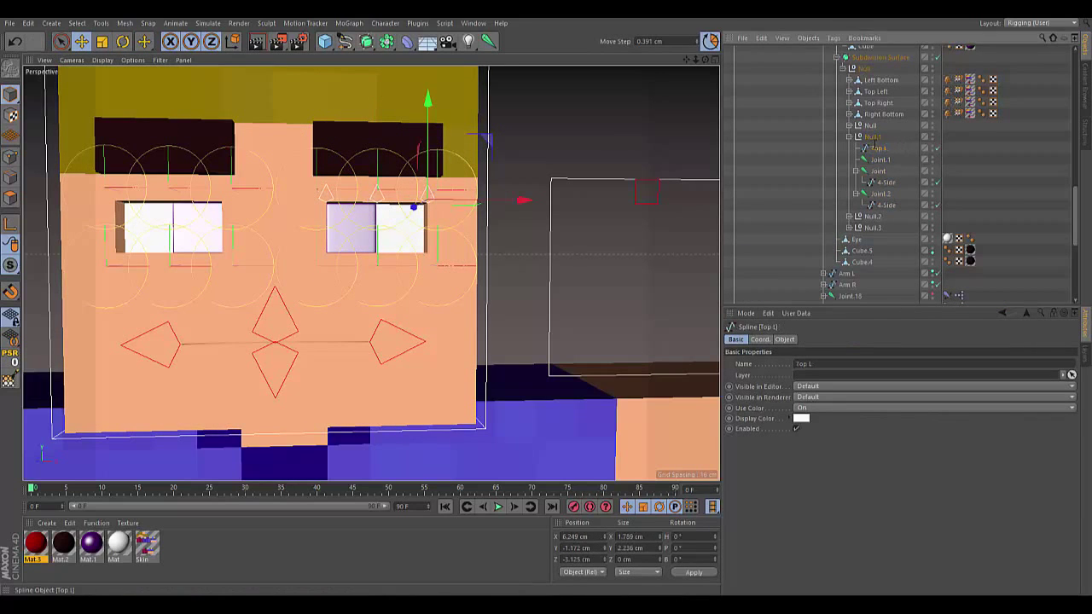
Rename the other two splines Top and Top R, and nest each eyelid joint under its matching spline in Null.1
double_click(883, 183)
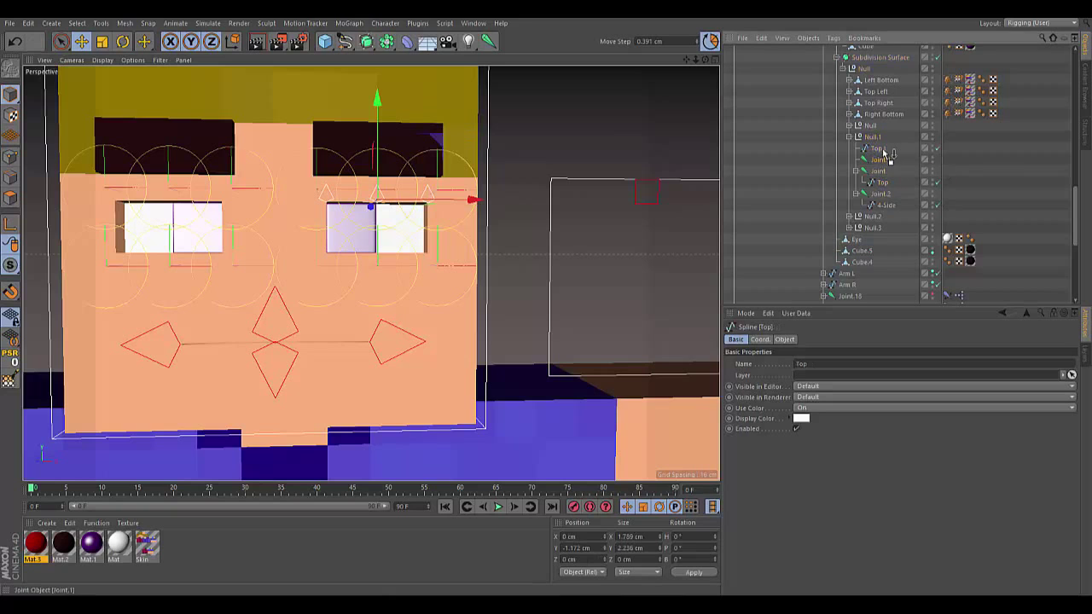
drag(887, 154, 882, 151)
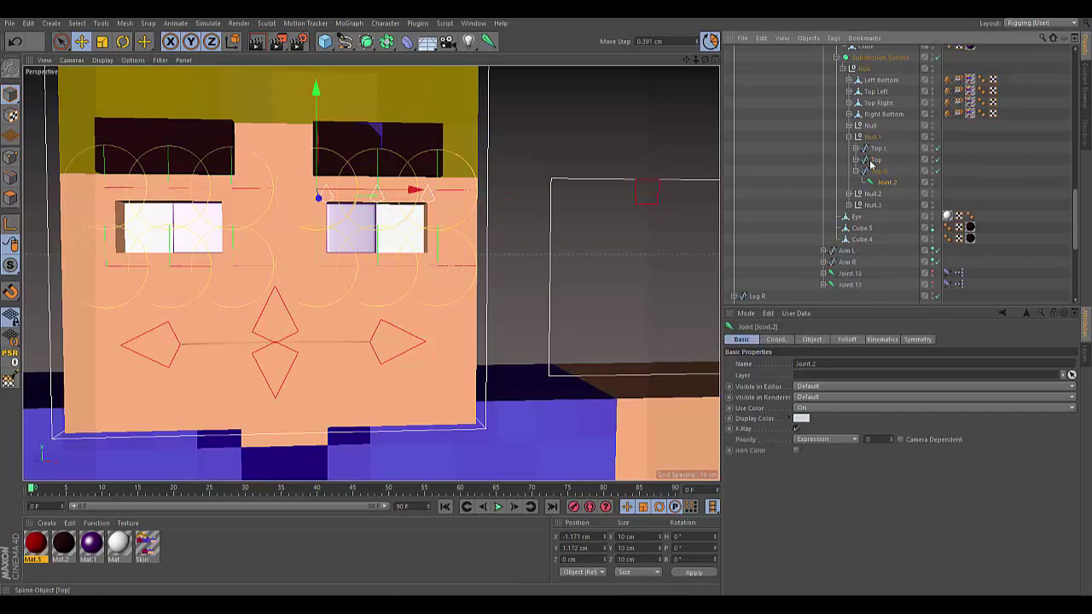
drag(884, 174, 881, 175)
Hide the three joints under Top L, Top and Top R from the viewport
click(882, 176)
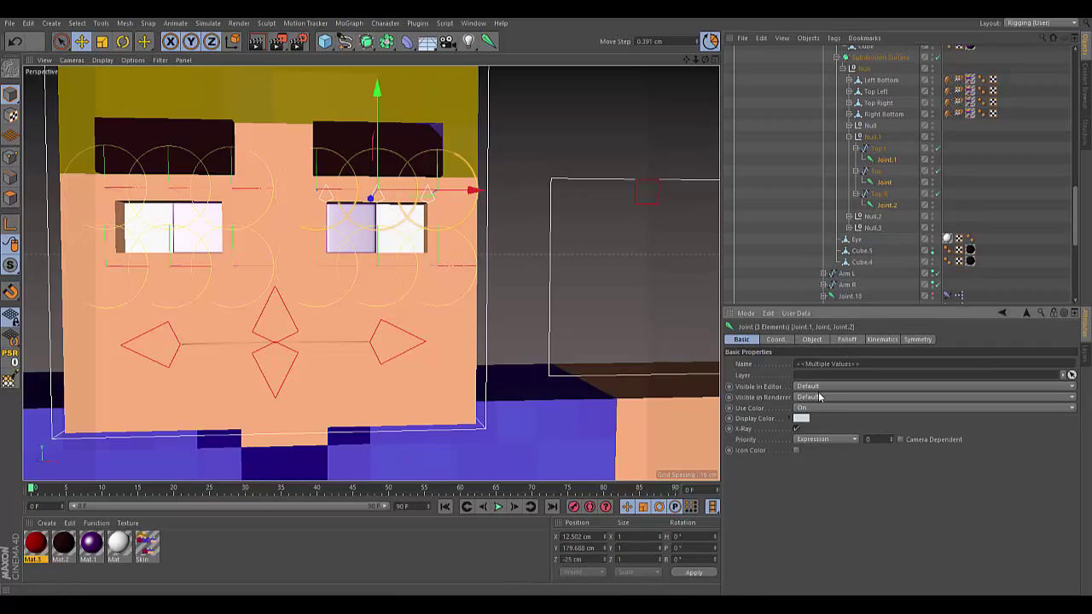
scroll(455, 263, up, 2)
click(881, 174)
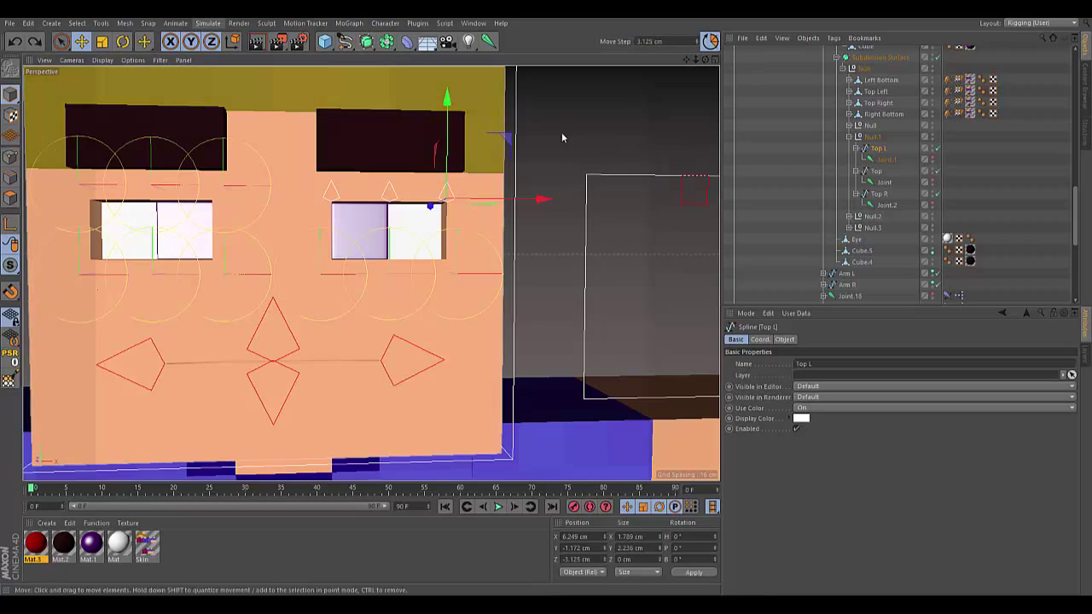
Try lowering the Top L and Top controllers to deform the upper eyelid, and undo the moves
drag(446, 101, 445, 156)
scroll(450, 161, up, 3)
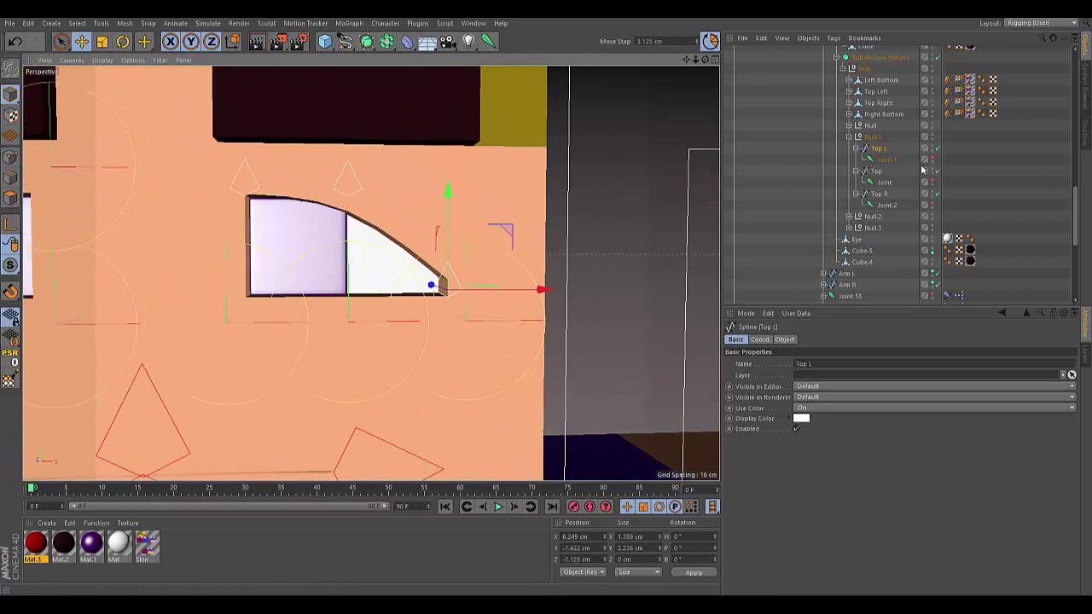
click(876, 171)
drag(347, 98, 348, 145)
key(ctrl+z)
key(ctrl+z)
key(ctrl+z)
key(ctrl+z)
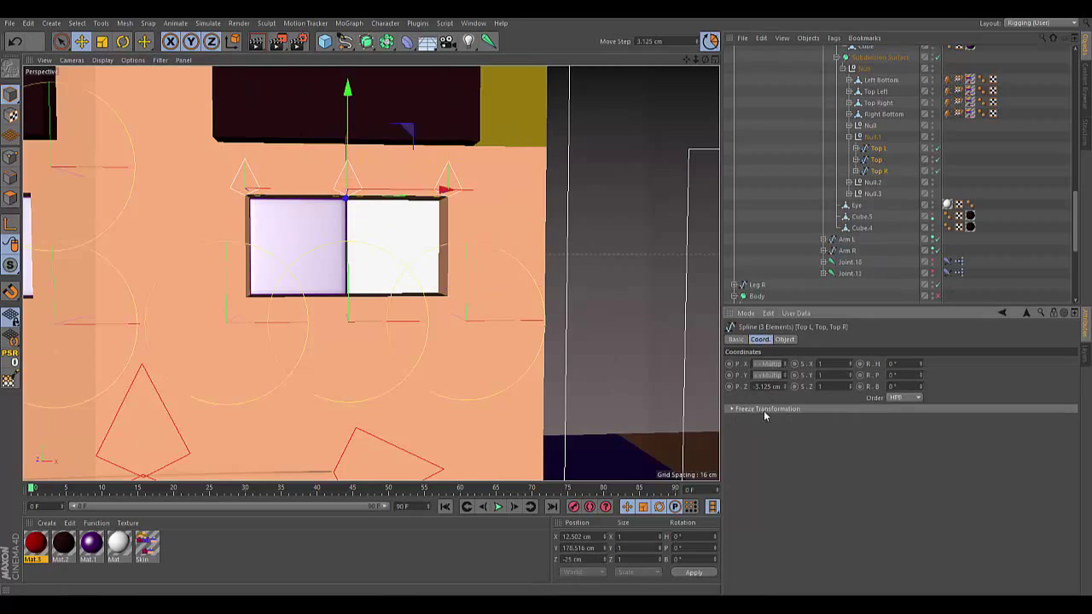
Freeze the transformations of Top L, Top and Top R, and lower Top L by 6.25 cm and Top by 3.125 cm
click(764, 409)
click(446, 175)
drag(446, 139, 446, 237)
click(345, 175)
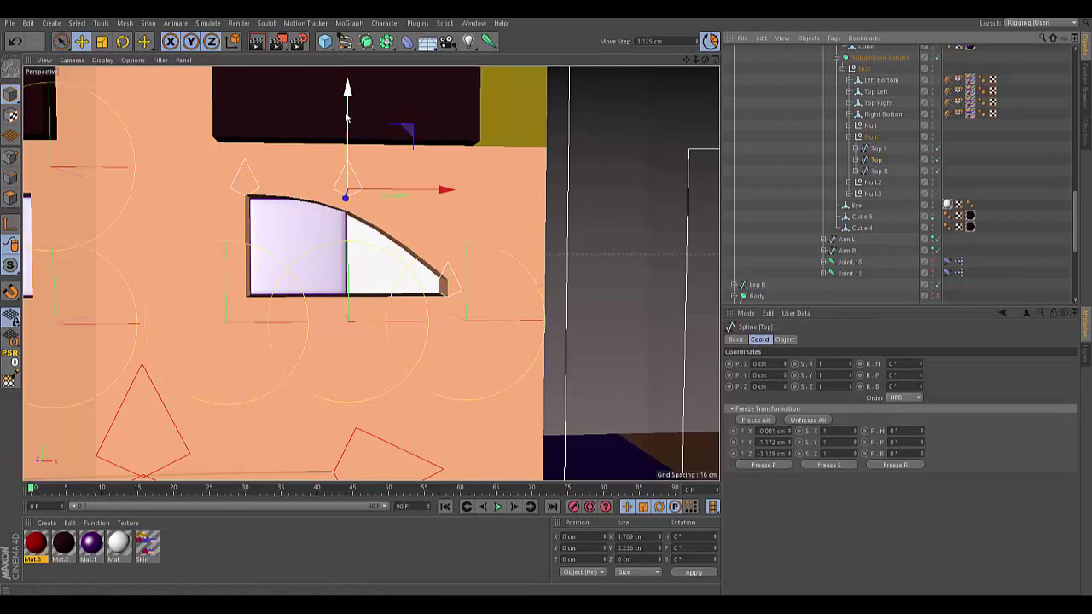
drag(347, 118, 346, 161)
Add an XPresso tag to Null.1 and create a Top L node with a Position Y output
right_click(871, 137)
click(909, 439)
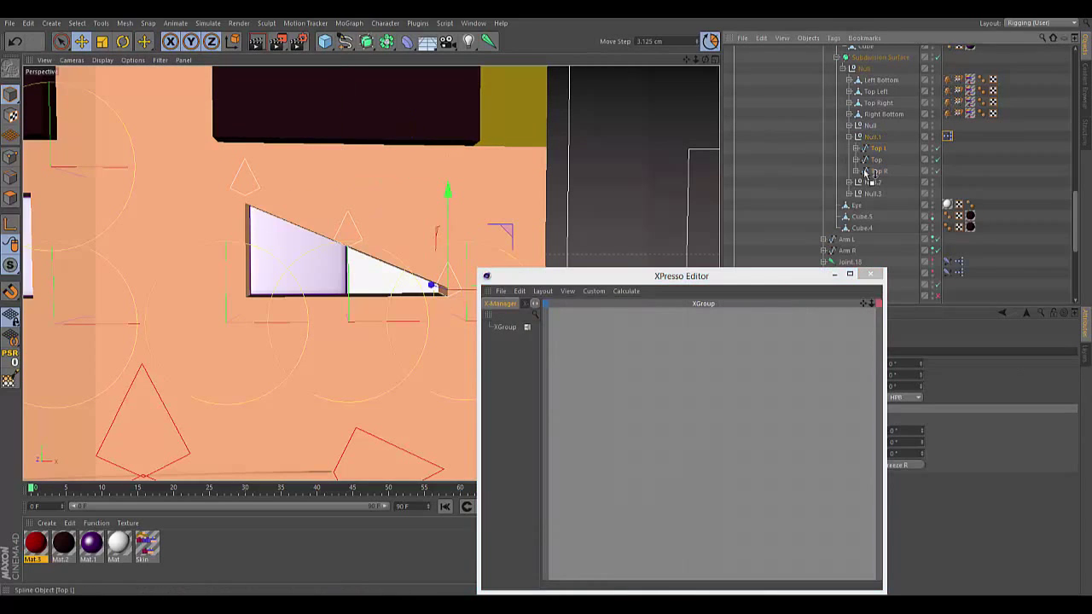
right_click(602, 383)
click(768, 444)
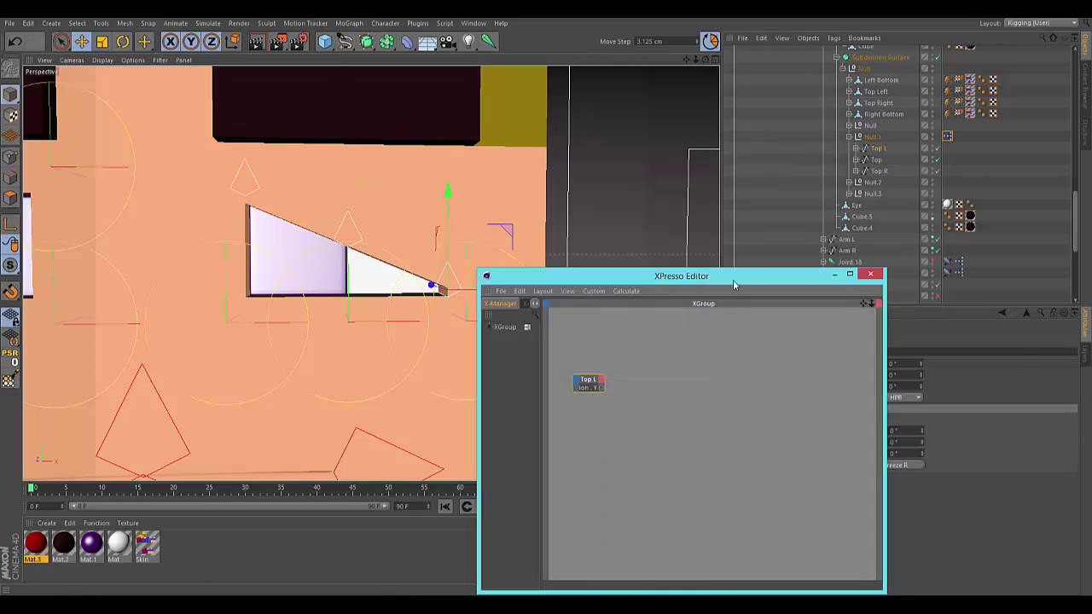
Add a Range Mapper node and connect Top L's Position Y output to its input
drag(732, 280, 706, 216)
right_click(655, 329)
mouse_move(805, 368)
click(878, 550)
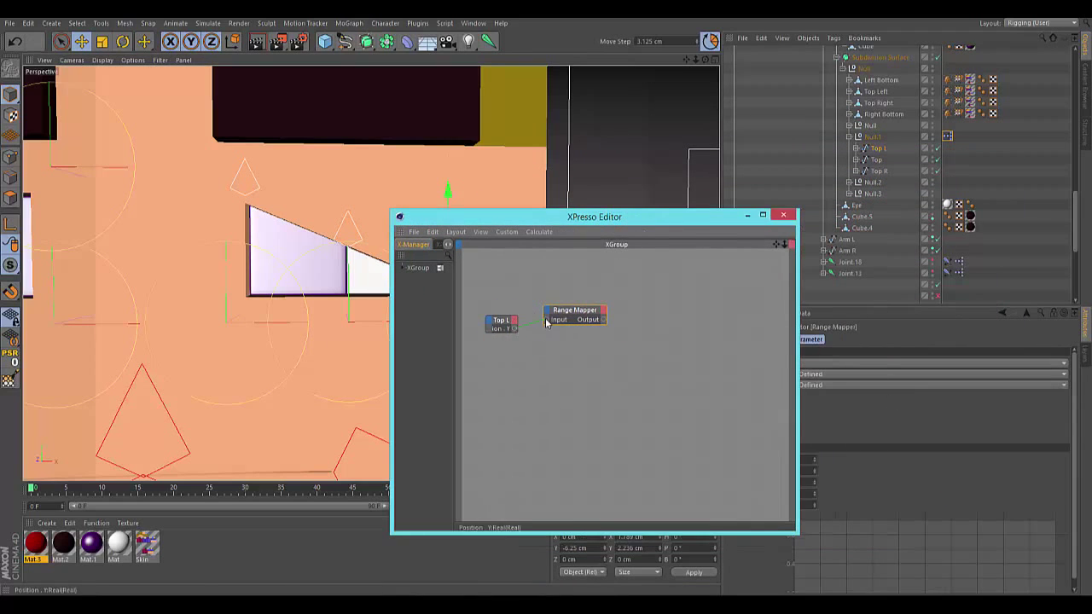
drag(546, 322, 549, 320)
drag(626, 162, 429, 156)
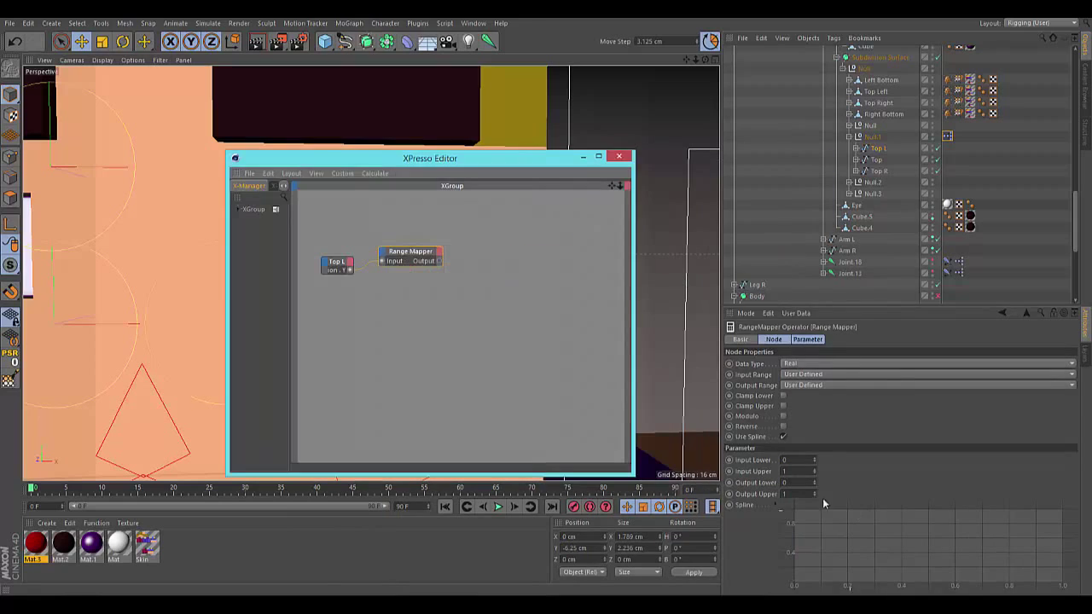
Set the Range Mapper's input and output ranges to -6.25 through 6.25
click(801, 470)
text(-6.25)
click(797, 460)
text(-6.25)
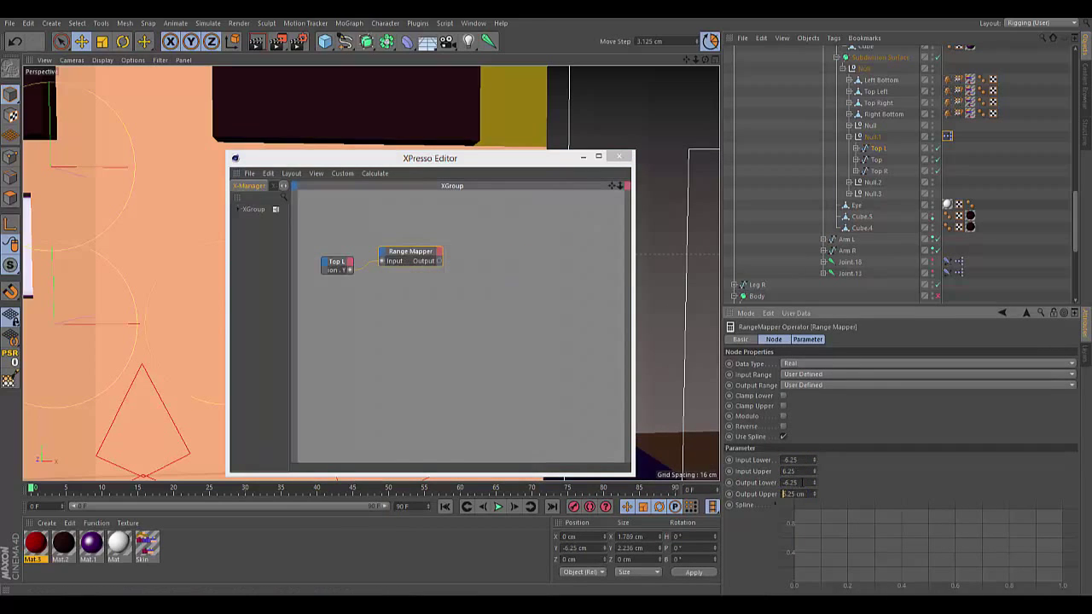
Add a Top node with a Position Y input and connect the Range Mapper's output to it
click(878, 160)
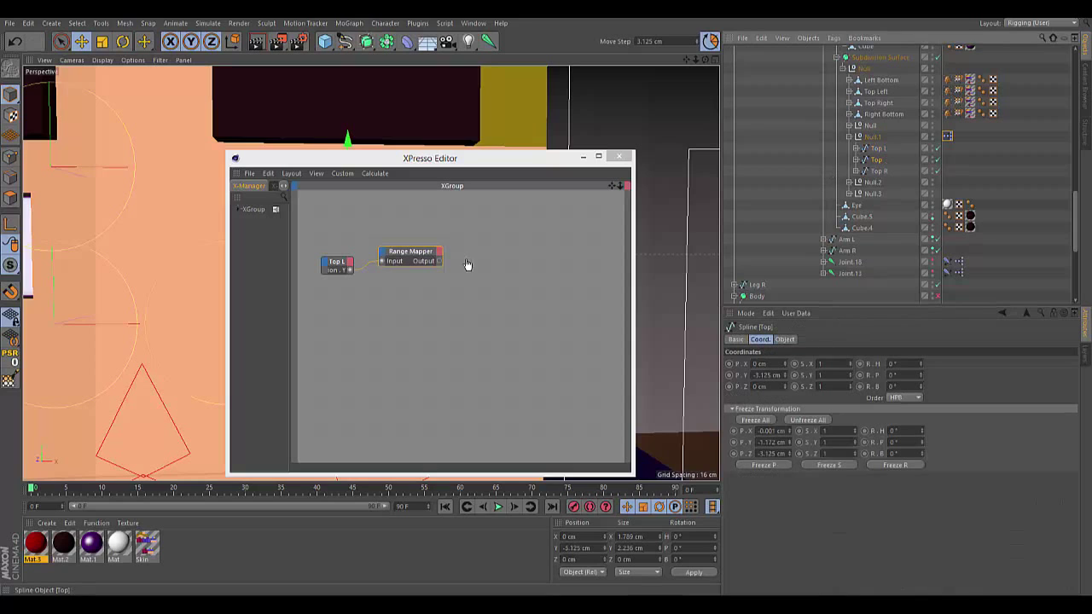
right_click(452, 254)
click(580, 311)
drag(539, 159, 876, 361)
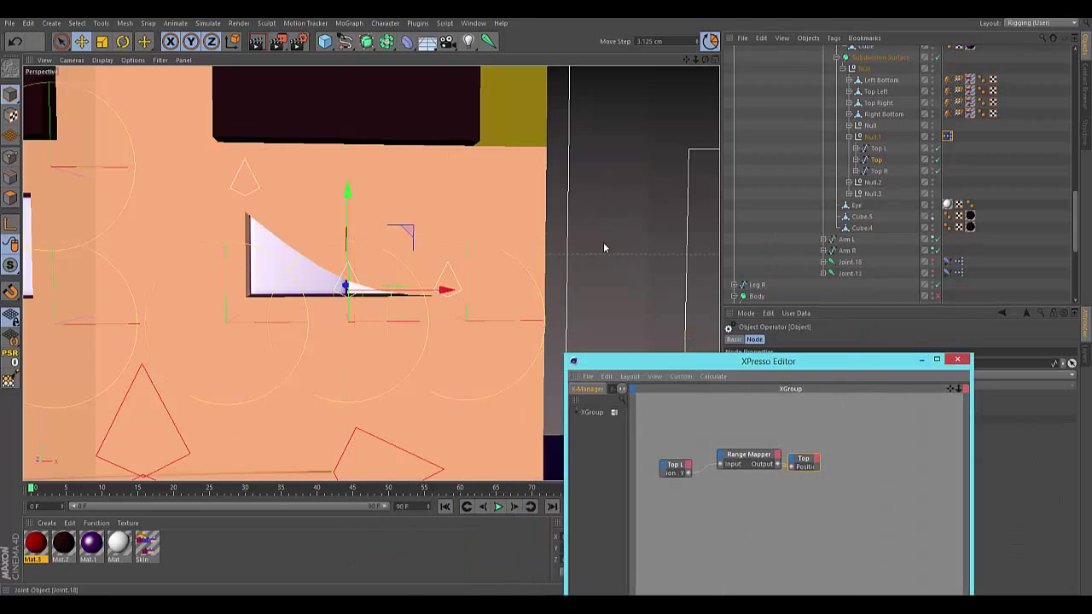
Remove the Position input from the Top node and raise the Top controller back to its frozen zero position
click(603, 247)
key(ctrl+z)
click(915, 384)
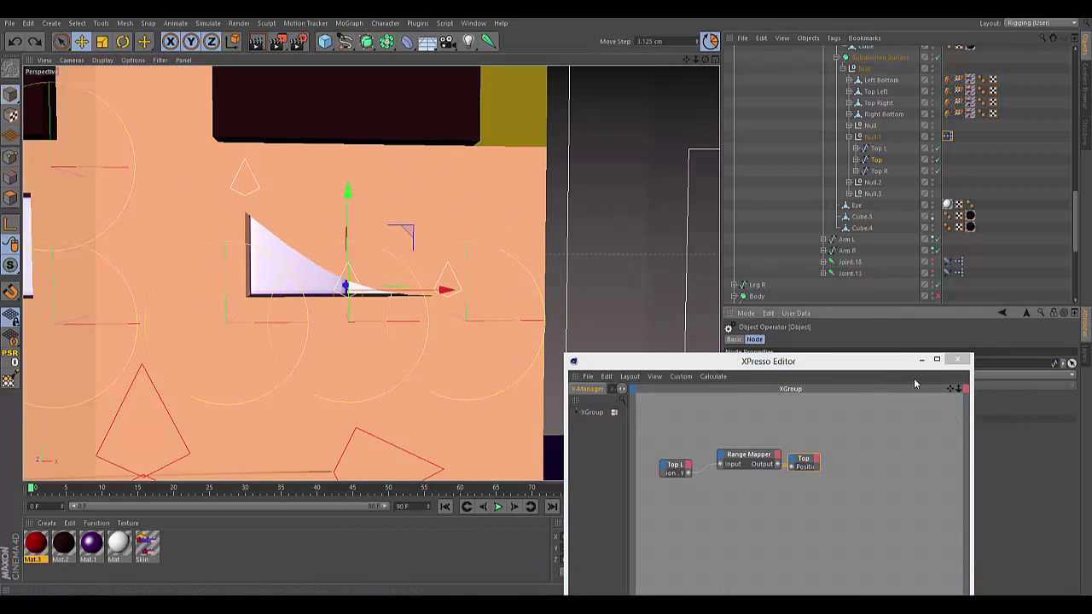
click(350, 198)
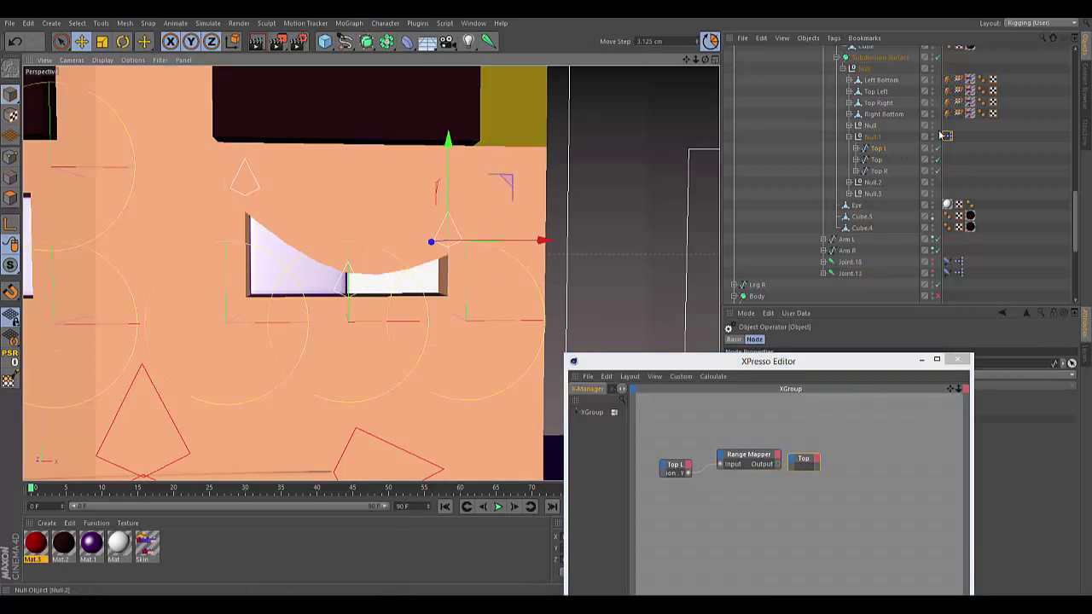
drag(350, 198, 348, 124)
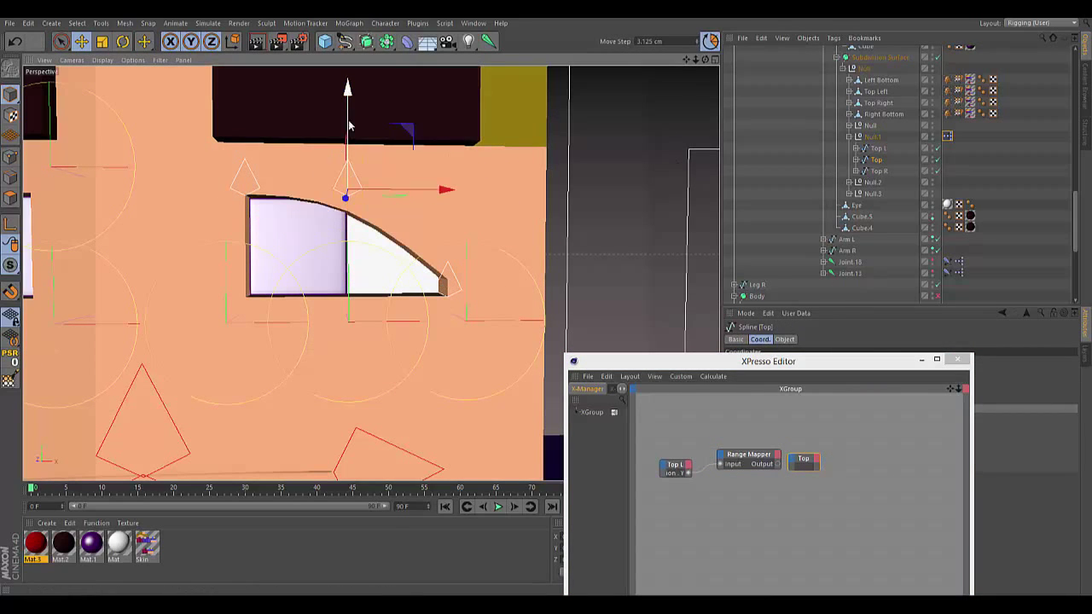
Group the Top controller into a new null inside Null.1
right_click(877, 159)
click(739, 359)
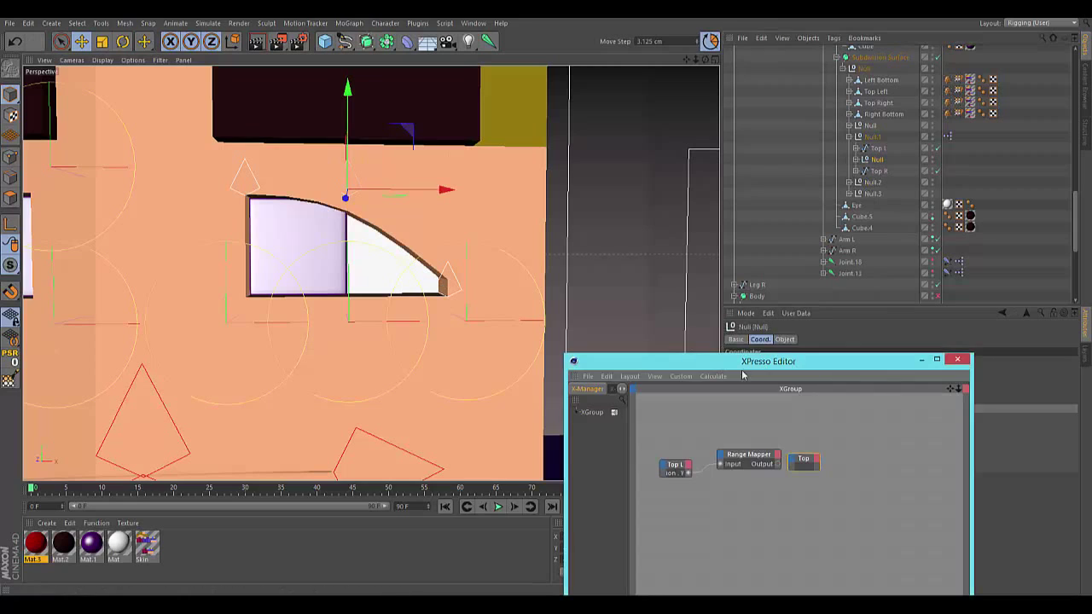
Replace the Top node with the new null in XPresso, add its Position Y input and connect the Range Mapper's output to it
drag(750, 369, 426, 314)
click(795, 348)
click(784, 339)
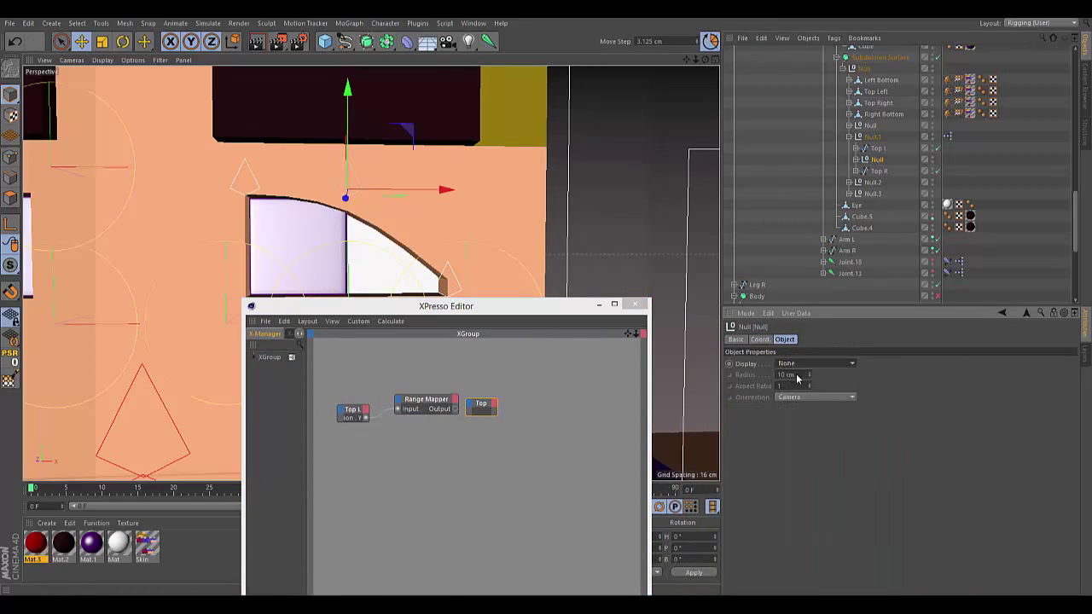
click(467, 411)
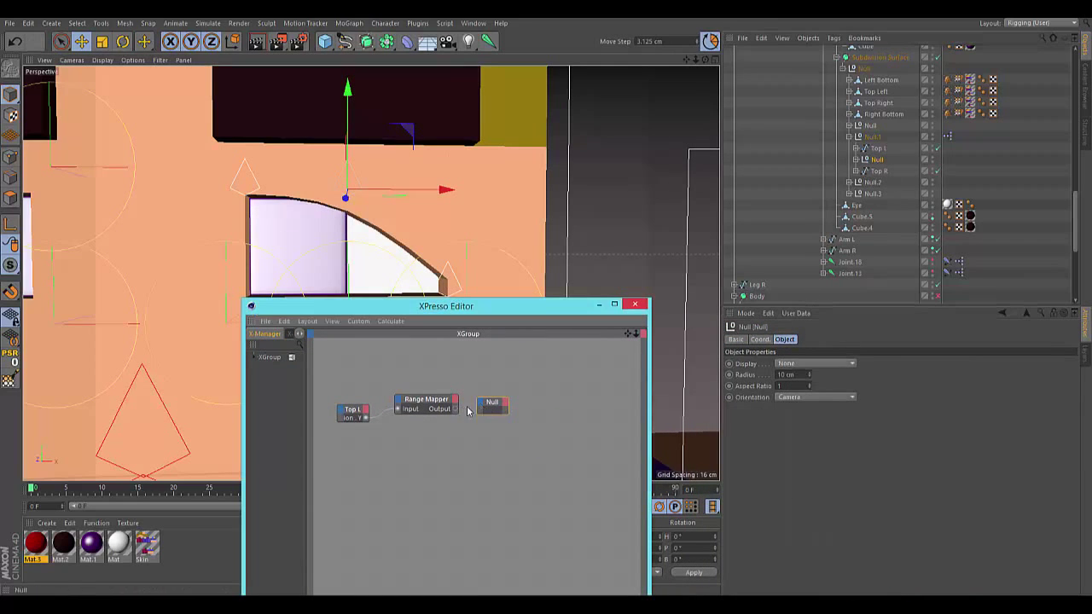
click(482, 408)
right_click(479, 407)
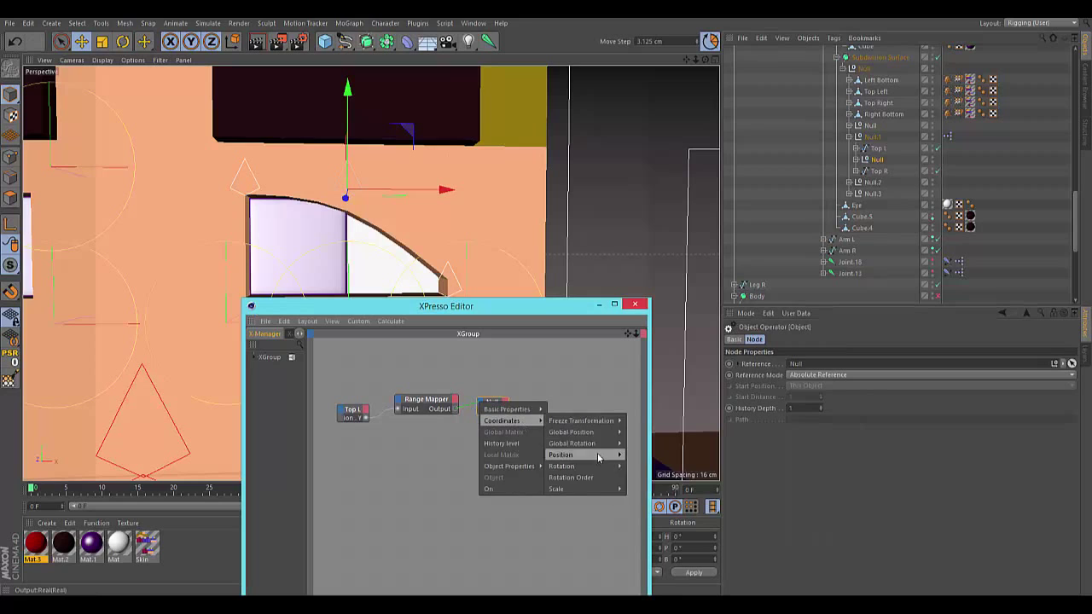
click(644, 486)
drag(454, 408, 480, 411)
Raise the Top L and Top controllers level with the eye opening's upper edge and freeze all of Top's coordinates
click(878, 150)
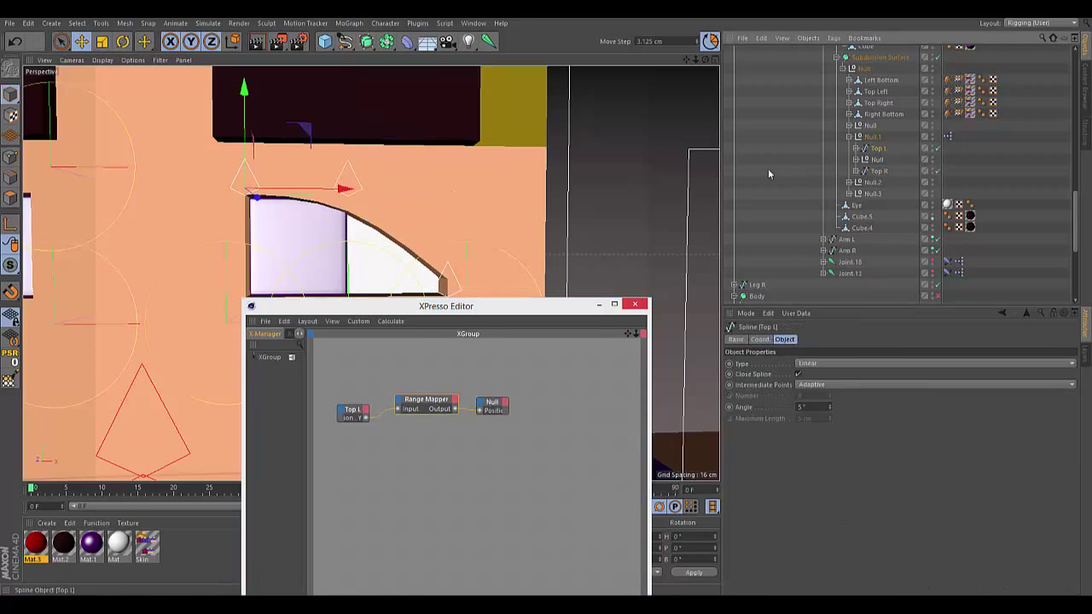
drag(443, 210, 445, 107)
click(877, 159)
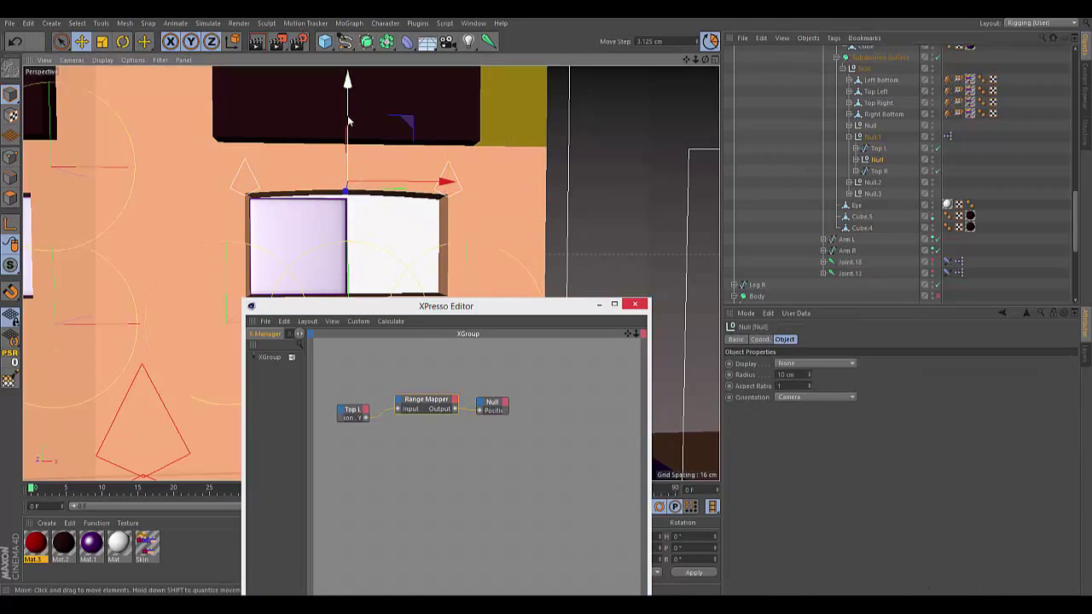
scroll(367, 130, up, 2)
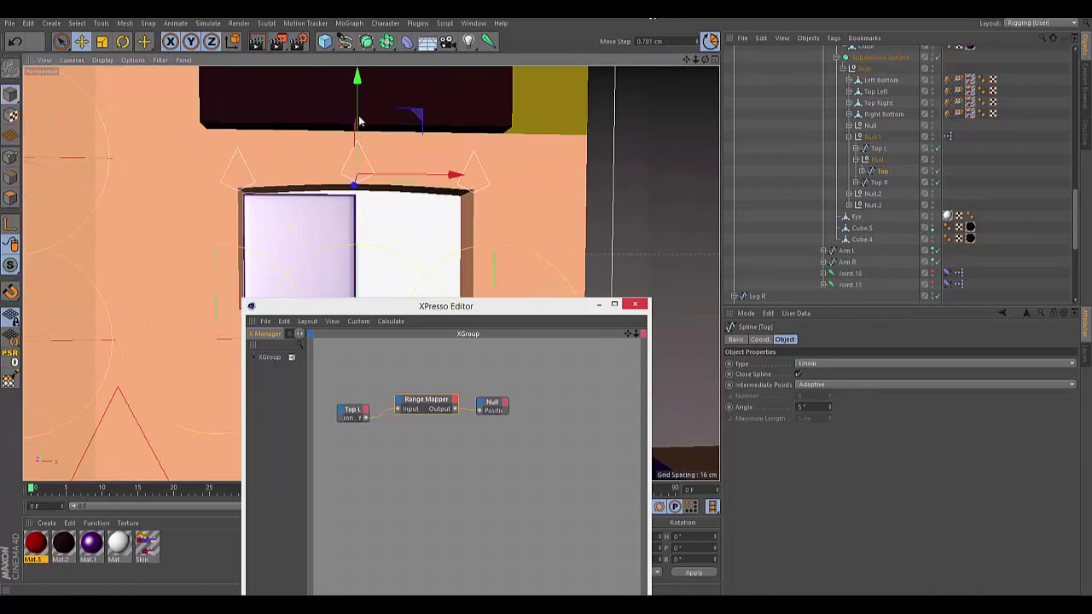
click(367, 129)
scroll(367, 140, up, 3)
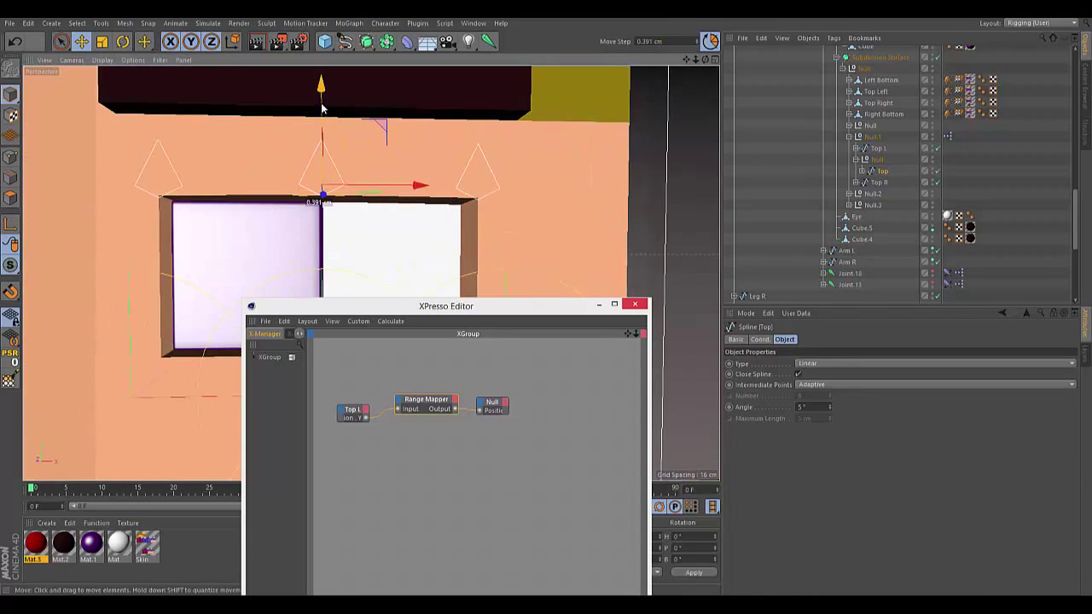
scroll(324, 137, up, 2)
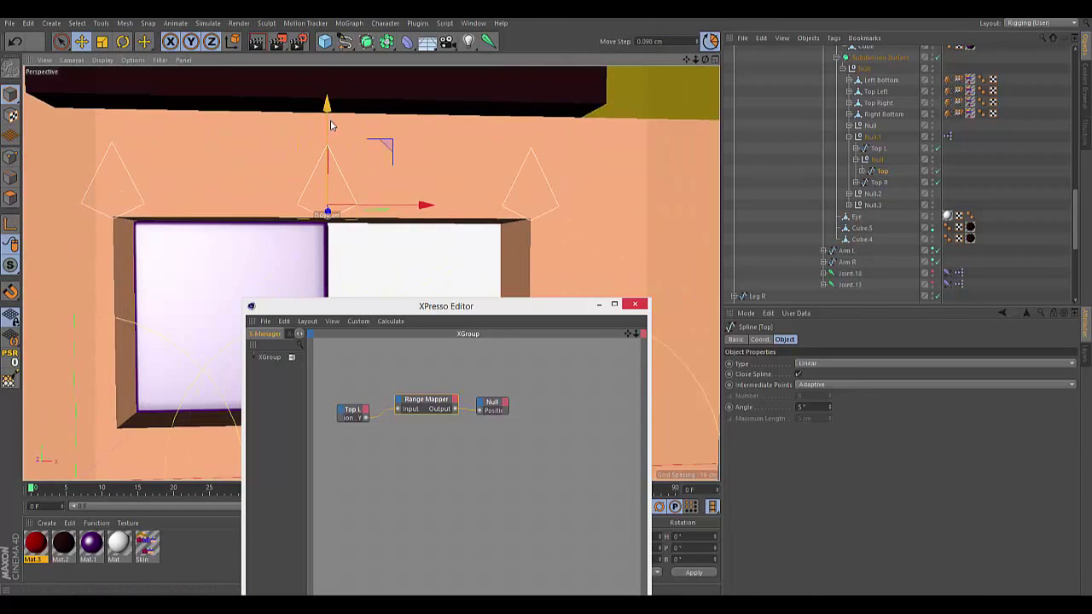
click(755, 338)
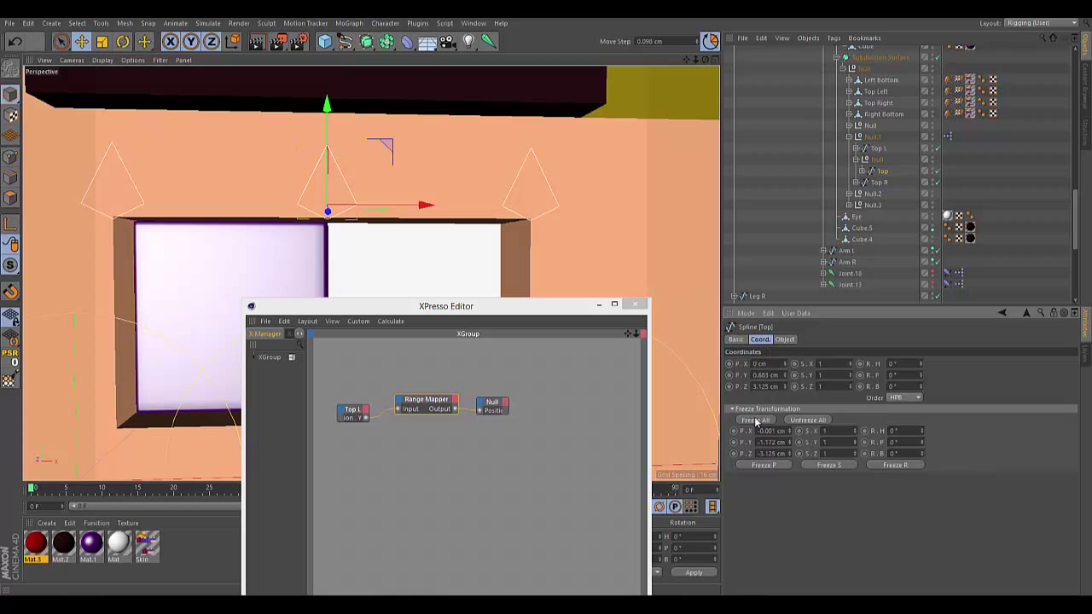
Set the Range Mapper's output range to -6.25 through 6.25
click(425, 401)
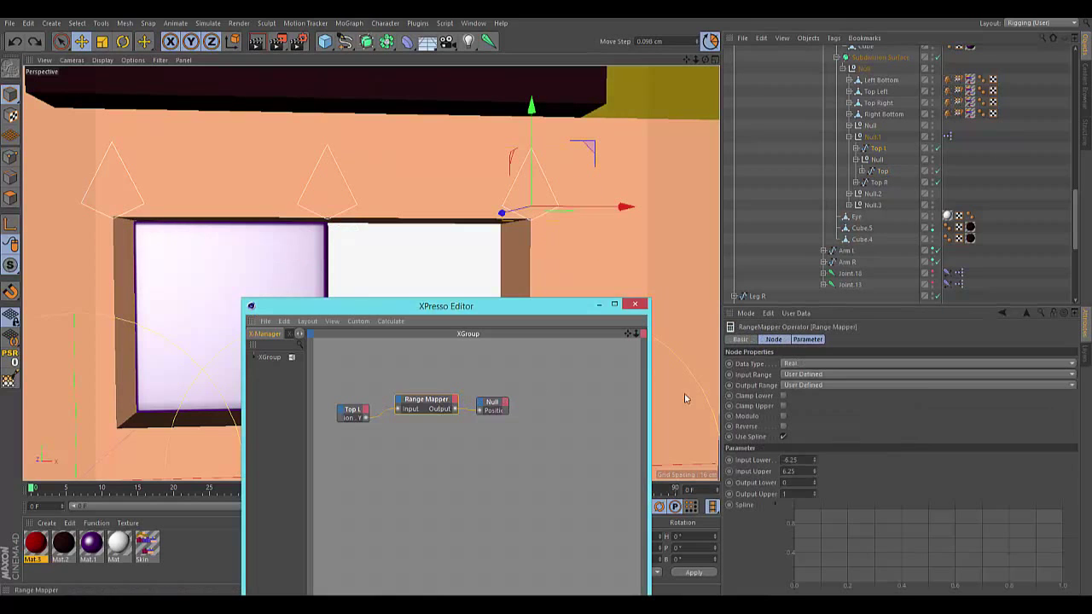
text(6.25)
key(Return)
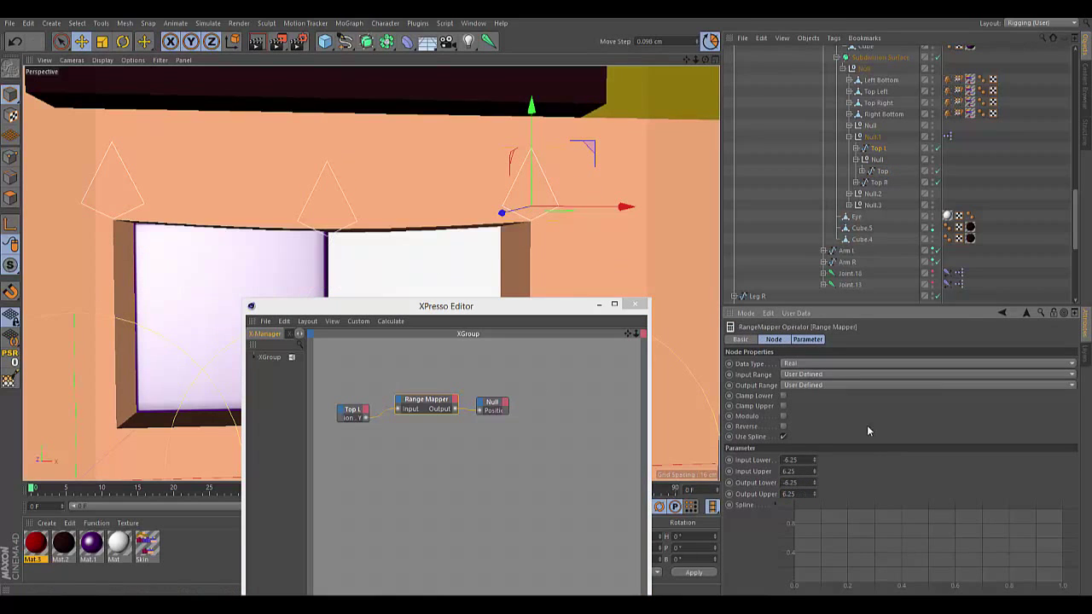
Tune the Range Mapper's Output Lower to -5.25 and Output Upper to 6.25 while checking the eyelid with Top L lowered
drag(813, 485, 816, 483)
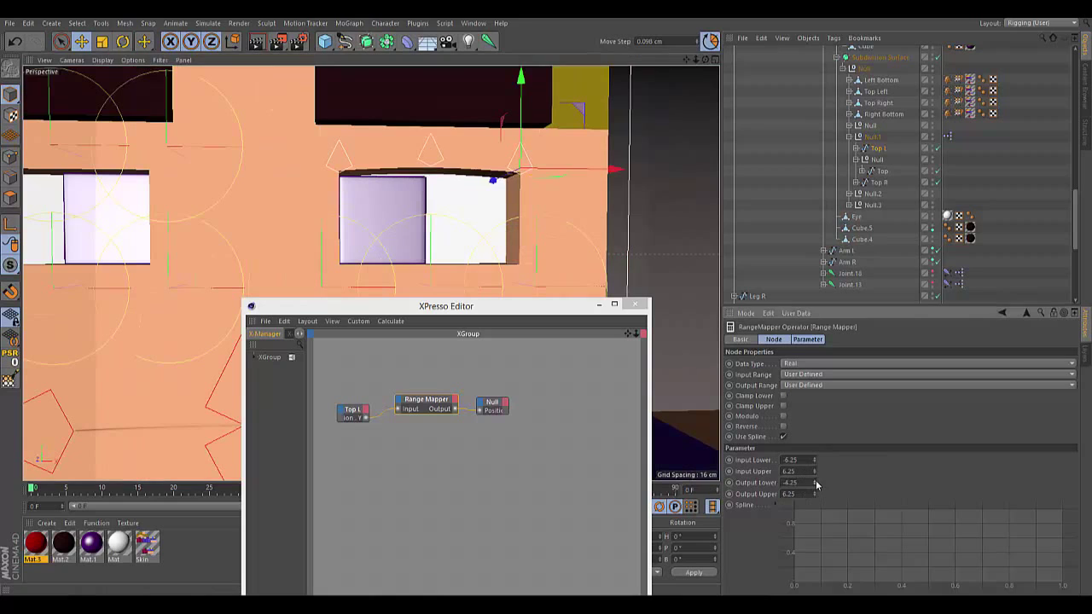
drag(594, 228, 546, 210)
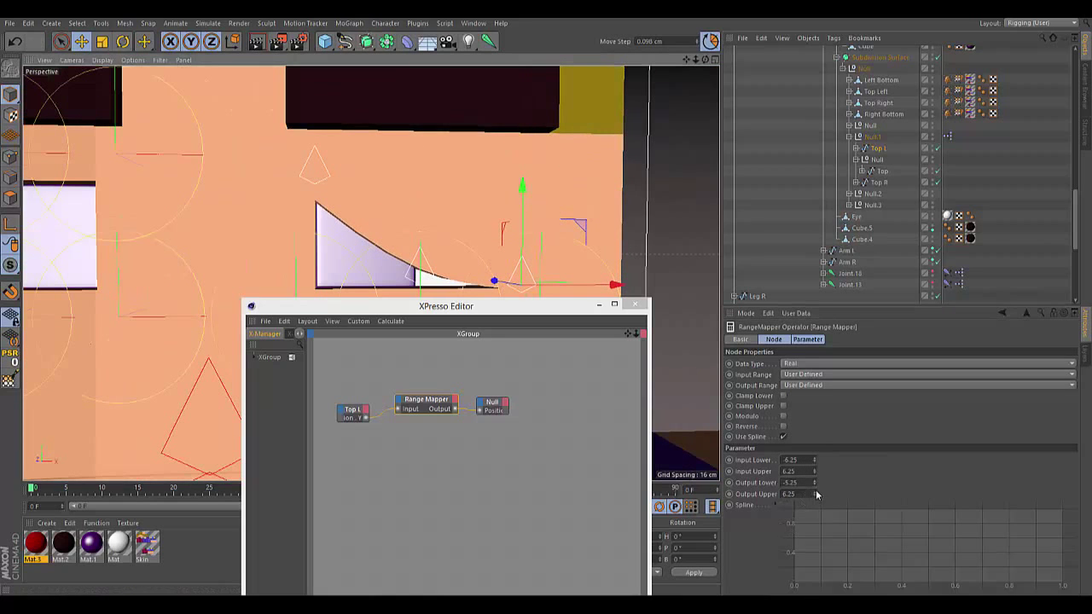
drag(816, 494, 815, 501)
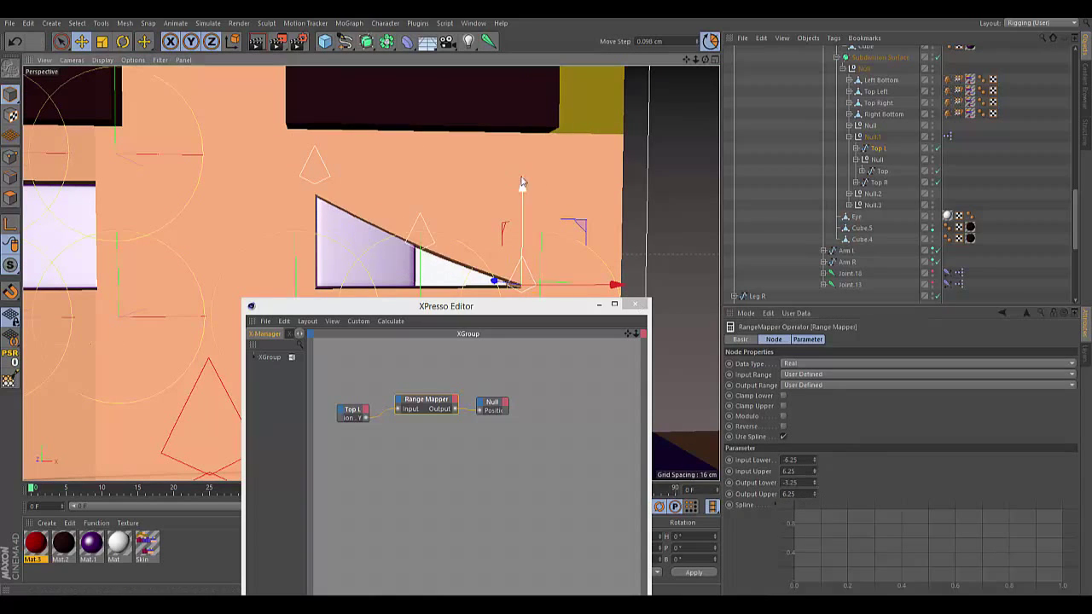
mouse_move(519, 182)
mouse_down()
mouse_move(524, 92)
mouse_move(522, 182)
mouse_up()
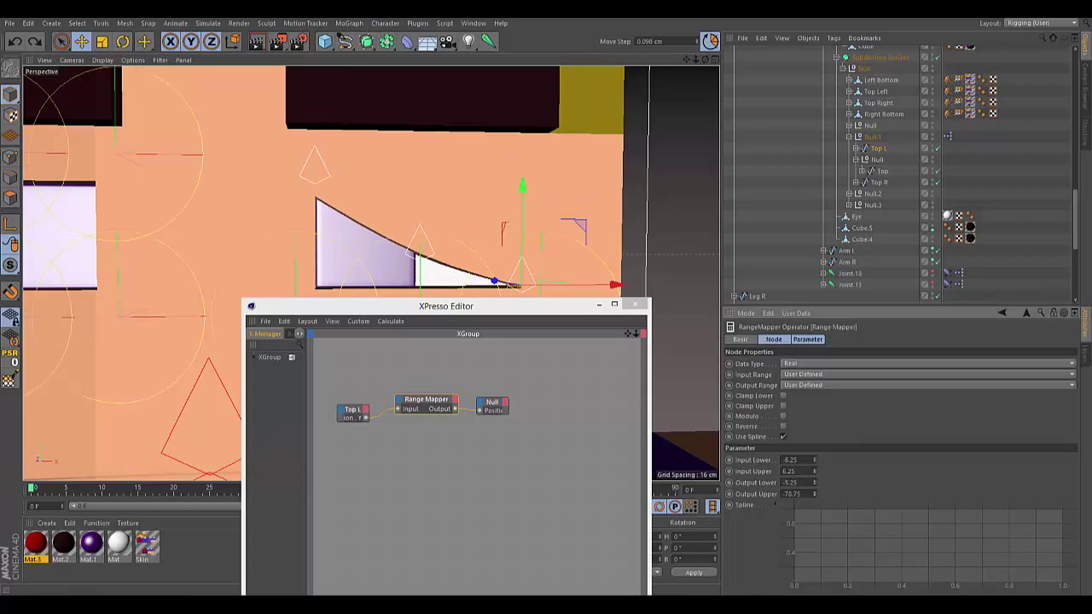
mouse_move(815, 493)
mouse_down()
mouse_move(815, 505)
mouse_move(815, 495)
mouse_up()
mouse_move(522, 182)
mouse_down()
mouse_move(525, 73)
mouse_move(522, 182)
mouse_up()
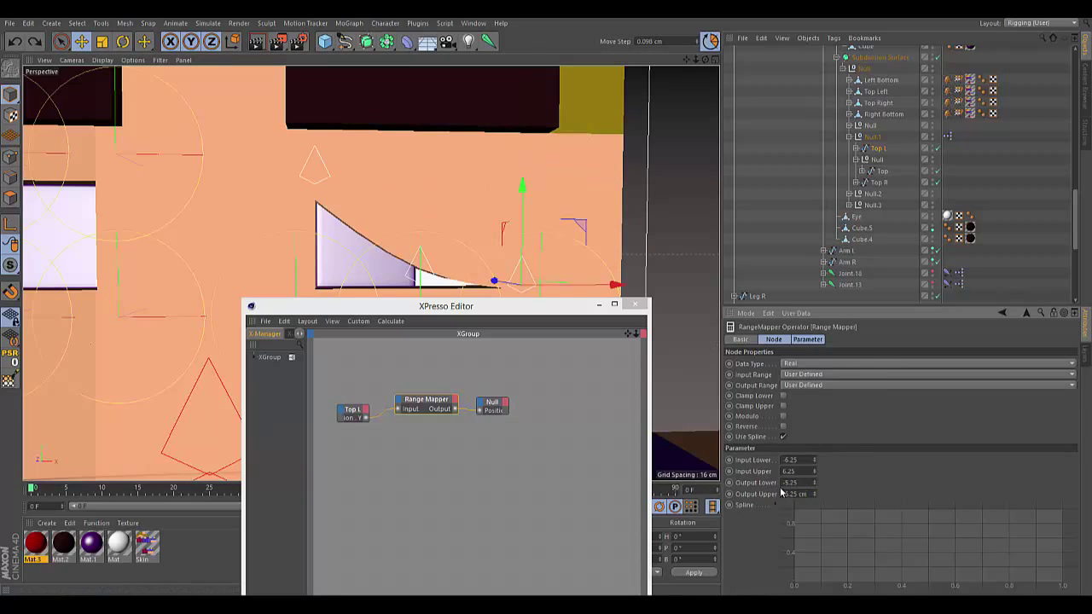
drag(522, 185, 541, 202)
Try an Input Upper of 3.25 on the Range Mapper, restore it to 6.25 and raise the Top L controller
click(815, 480)
drag(547, 141, 563, 168)
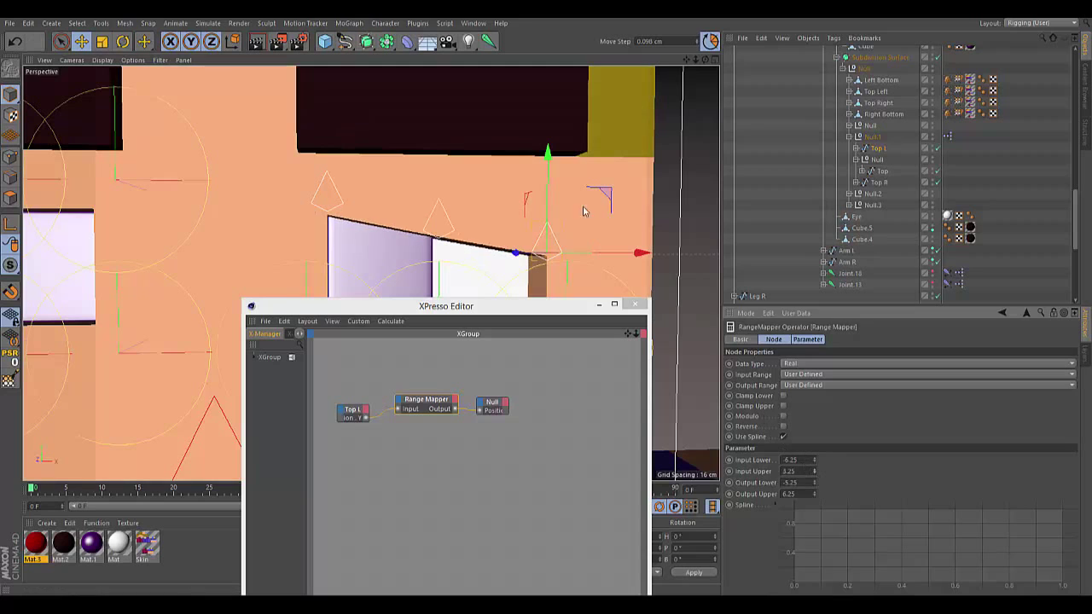
drag(583, 210, 568, 227)
scroll(568, 227, down, 4)
drag(512, 165, 520, 85)
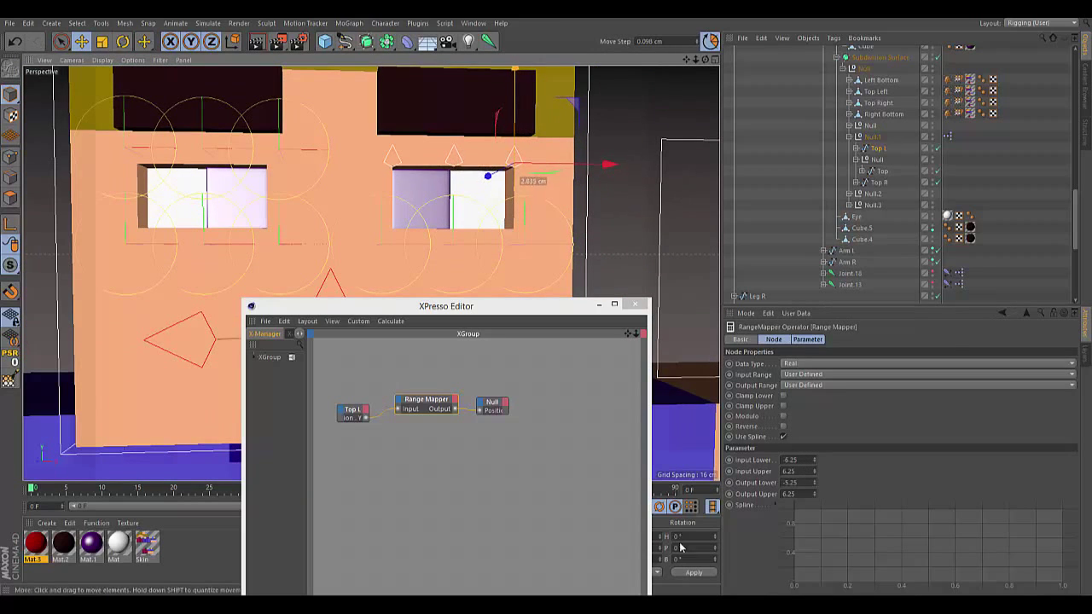
Turn off quantized movement and widen the Range Mapper's input range to -10.25 through 9.25, checking it by moving Top L
click(1068, 24)
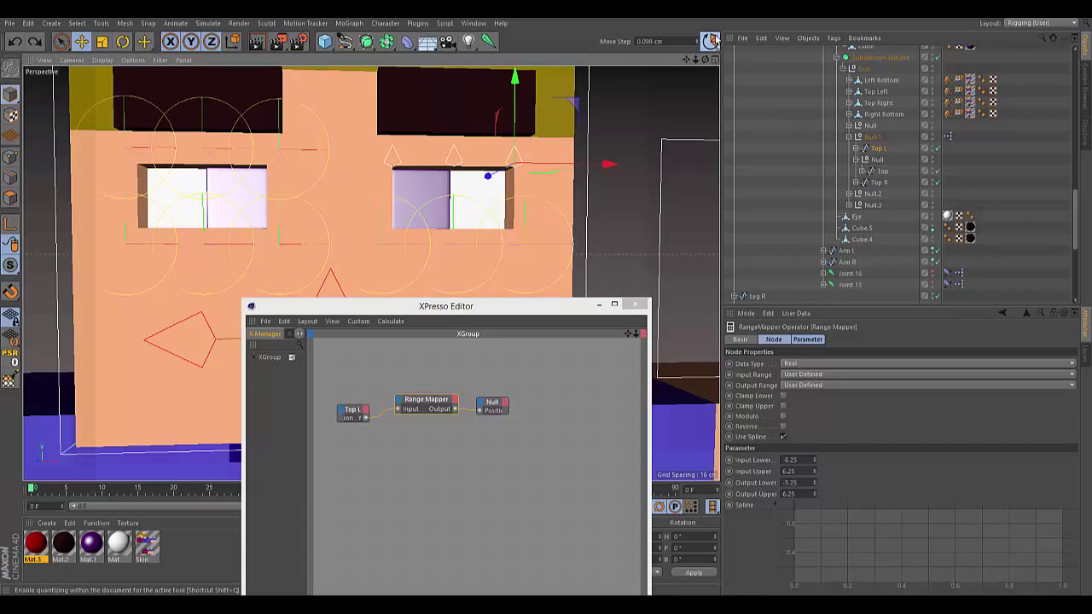
scroll(495, 112, up, 3)
click(448, 395)
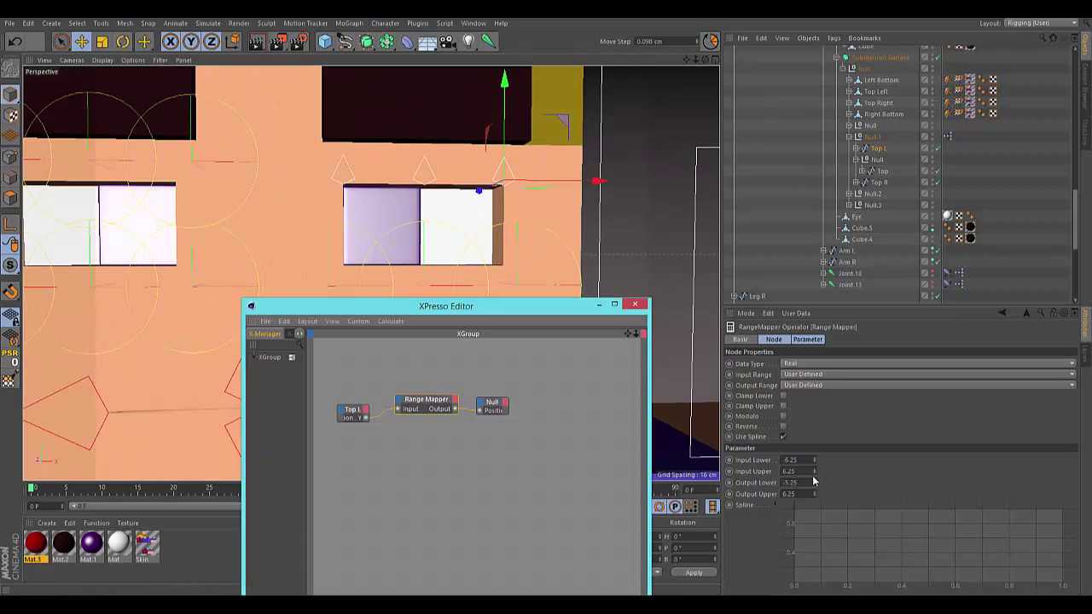
drag(509, 122, 515, 202)
drag(815, 460, 816, 461)
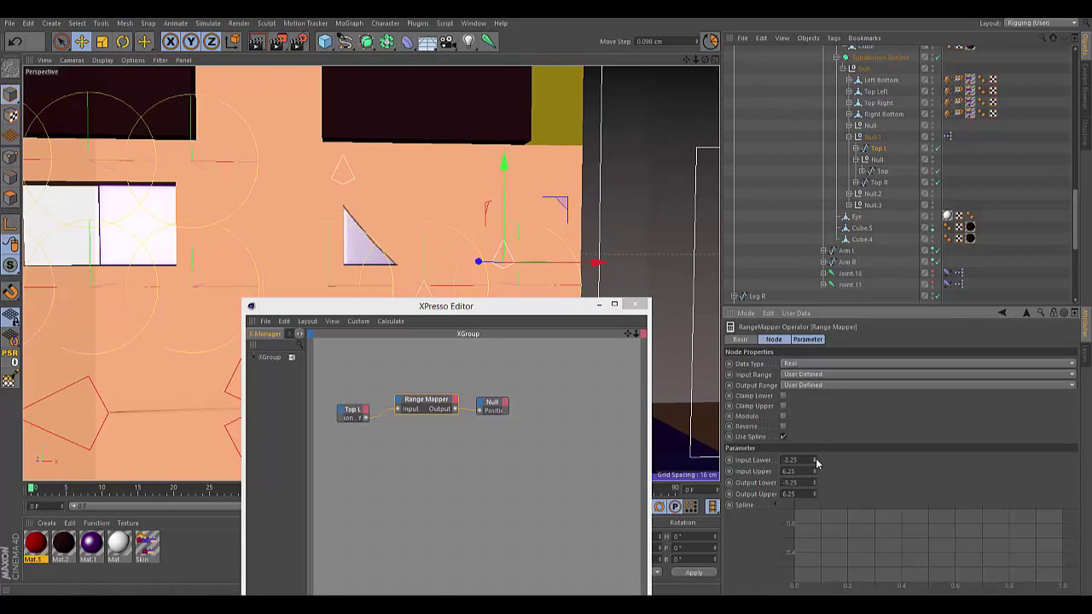
mouse_move(504, 184)
mouse_down()
mouse_move(512, 107)
mouse_move(514, 203)
mouse_move(518, 184)
mouse_up()
click(814, 468)
drag(815, 457, 816, 459)
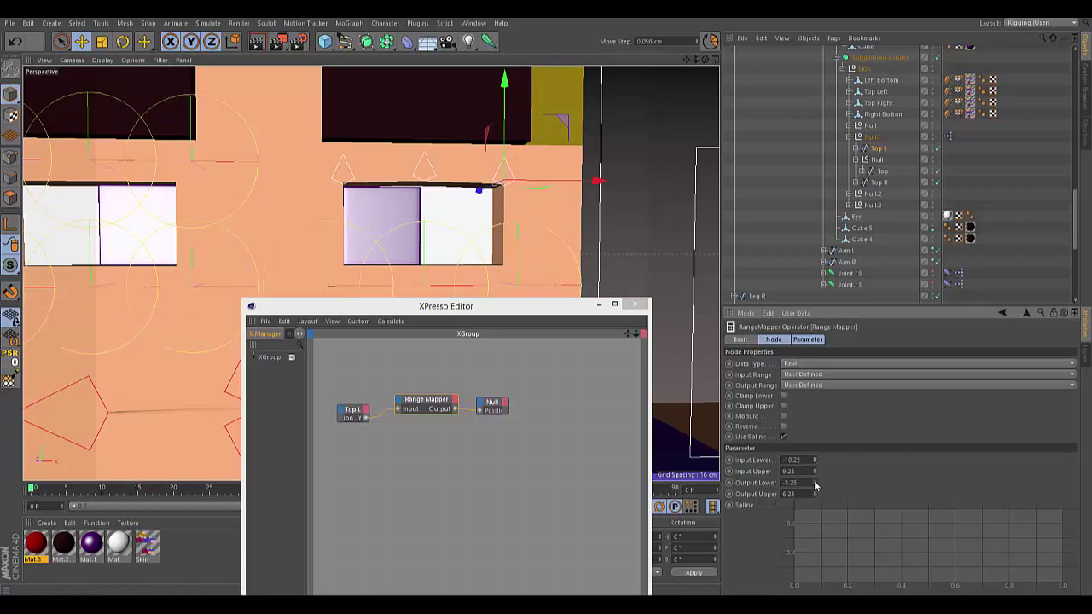
drag(504, 111, 504, 86)
Duplicate the whole XPresso node chain and make Top R the source controller of the copy
click(445, 306)
key(ctrl+a)
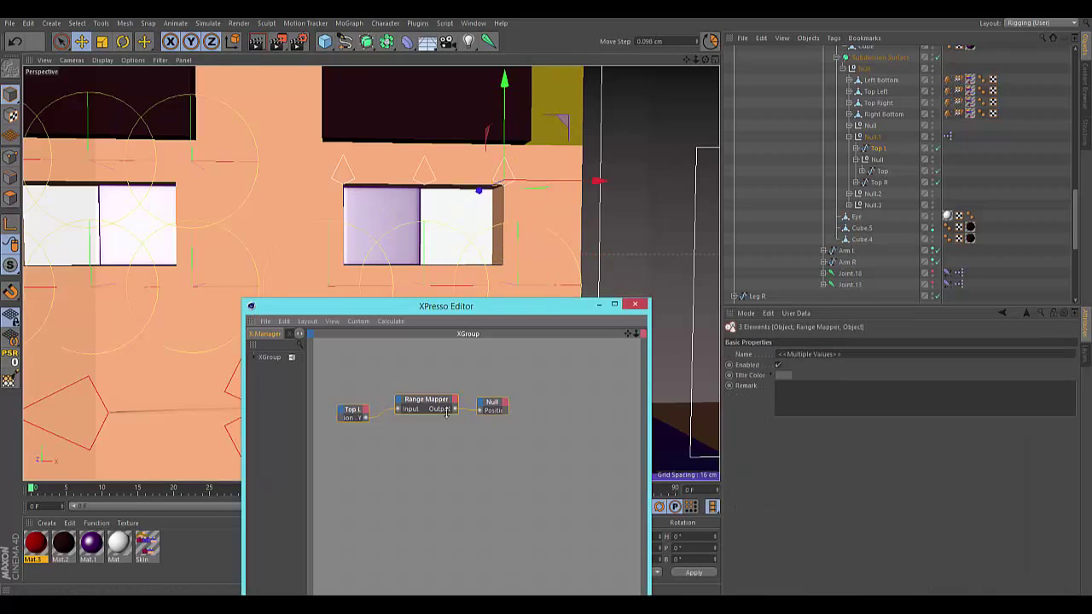
key(ctrl+c)
key(ctrl+v)
click(870, 183)
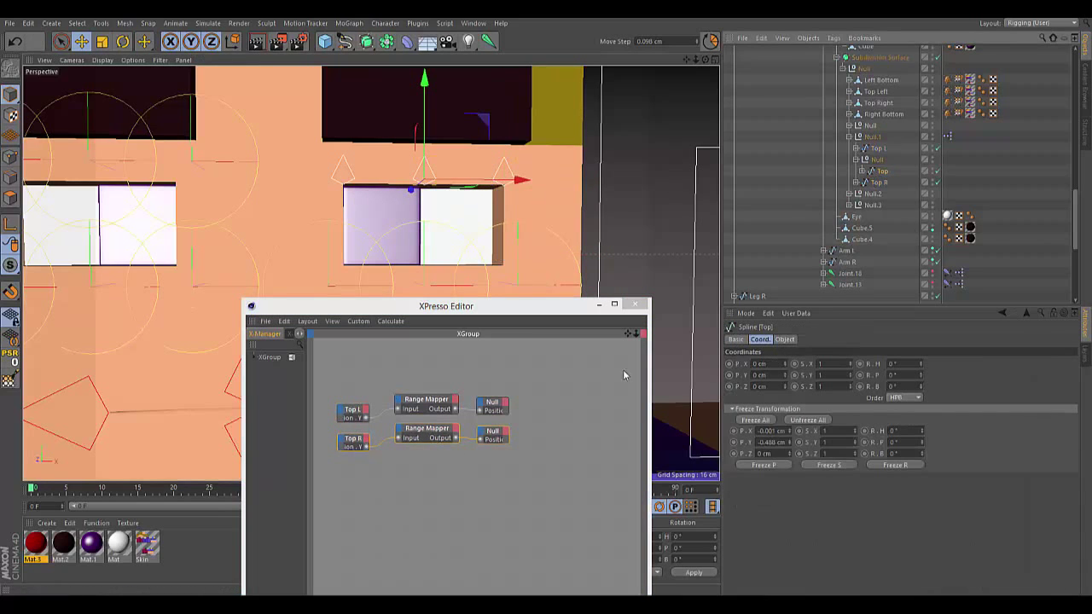
Group the Top controller into a nested null driven by Top R and set that chain's Range Mapper Input Upper to 12.25
right_click(878, 170)
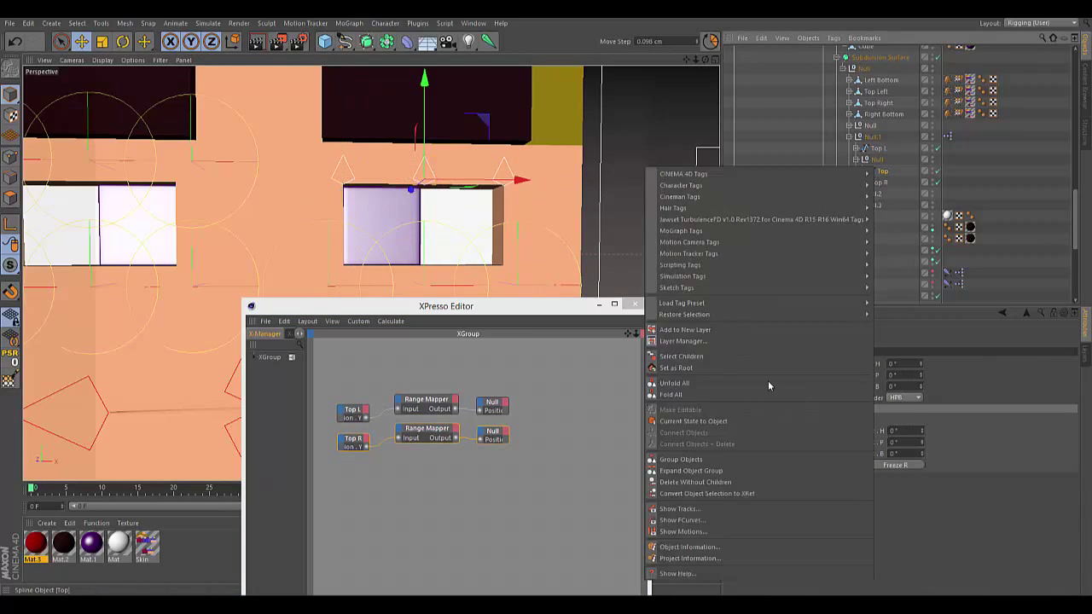
click(682, 459)
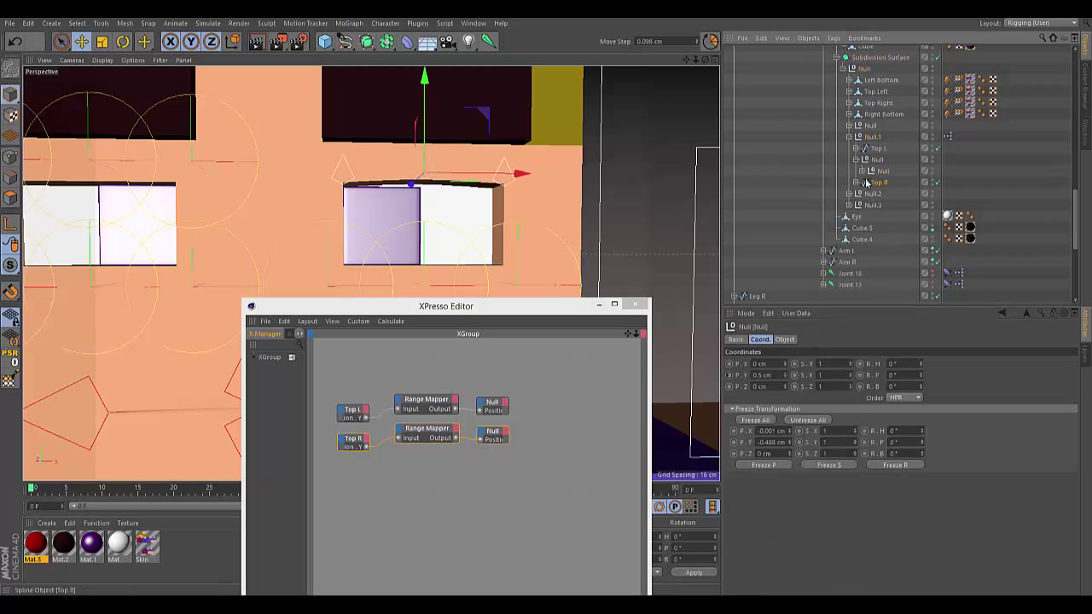
click(424, 431)
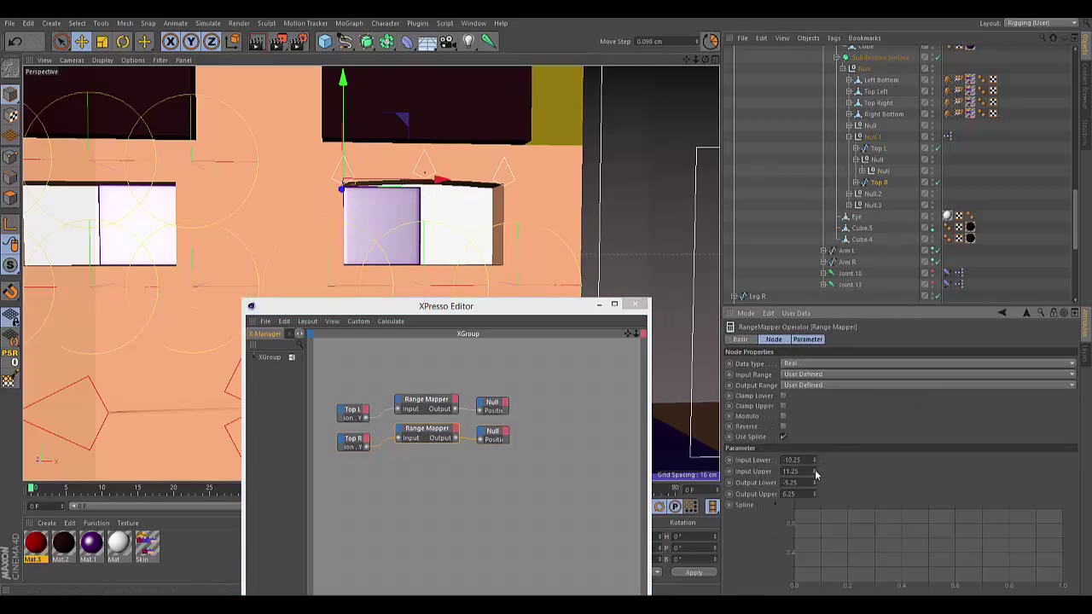
click(814, 469)
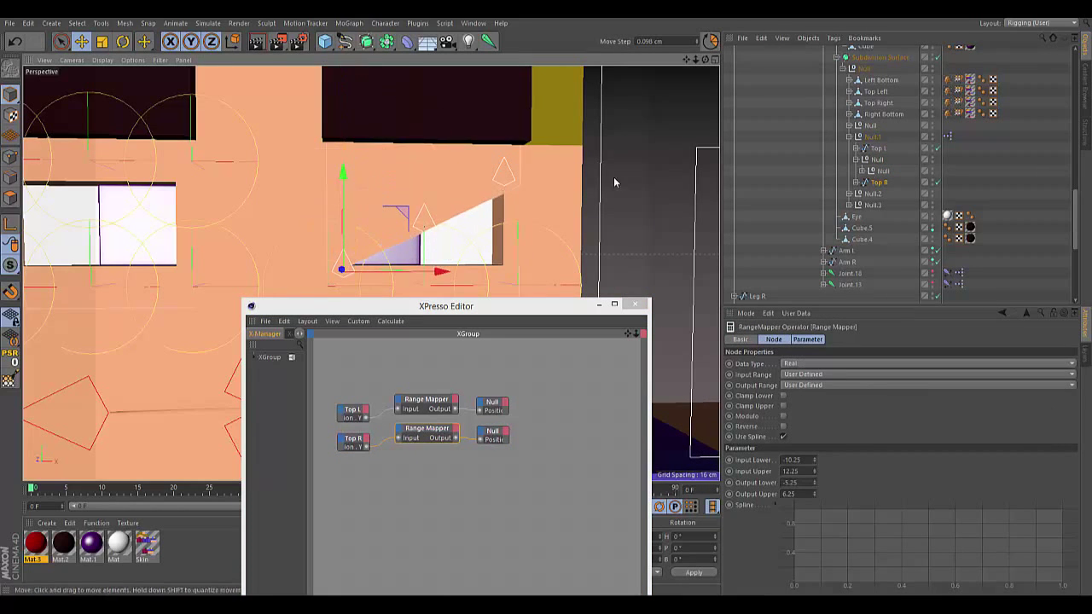
Set the Top L Range Mapper's input range to -11.25 through 10.25 and test the eyelid with both outer controllers
click(508, 174)
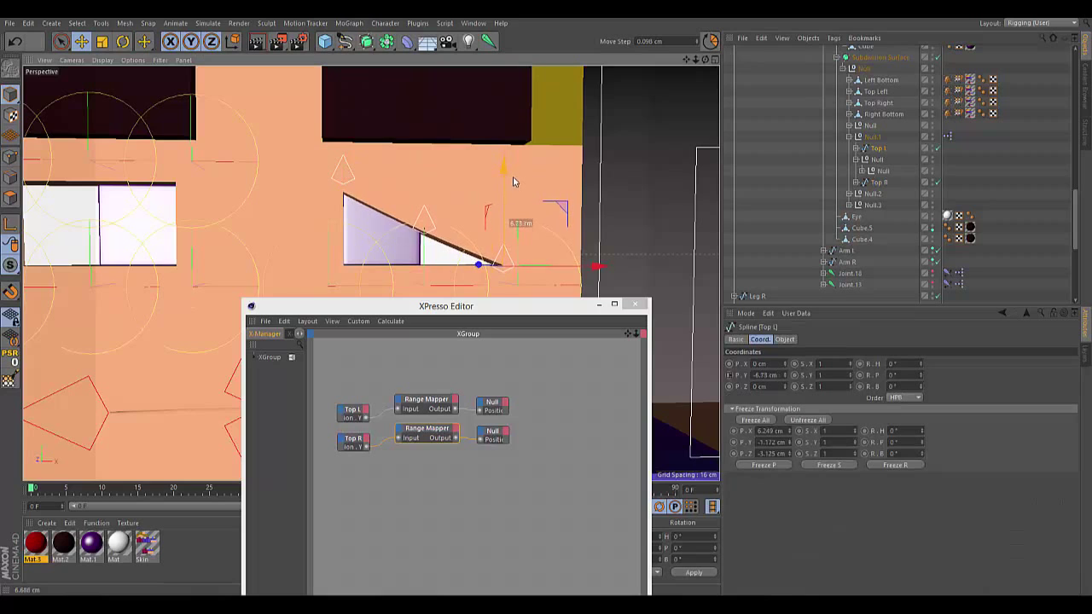
scroll(512, 181, up, 3)
click(426, 399)
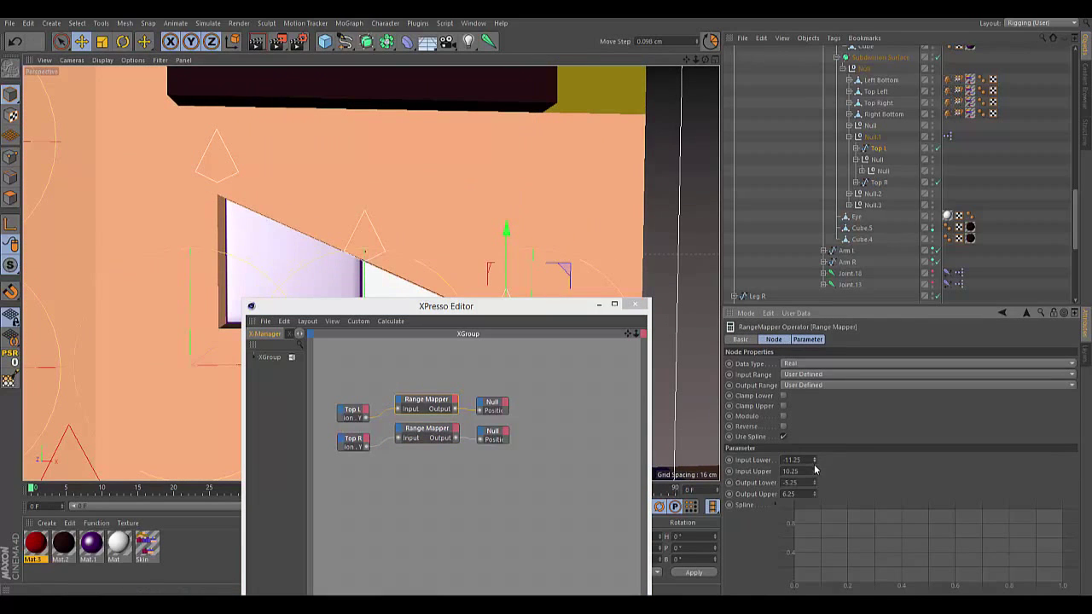
drag(491, 213, 531, 81)
click(877, 182)
drag(214, 81, 229, 248)
scroll(228, 248, down, 3)
Set the display of both nested nulls above the Top controller to None and close the XPresso Editor
click(877, 160)
ctrl+click(883, 171)
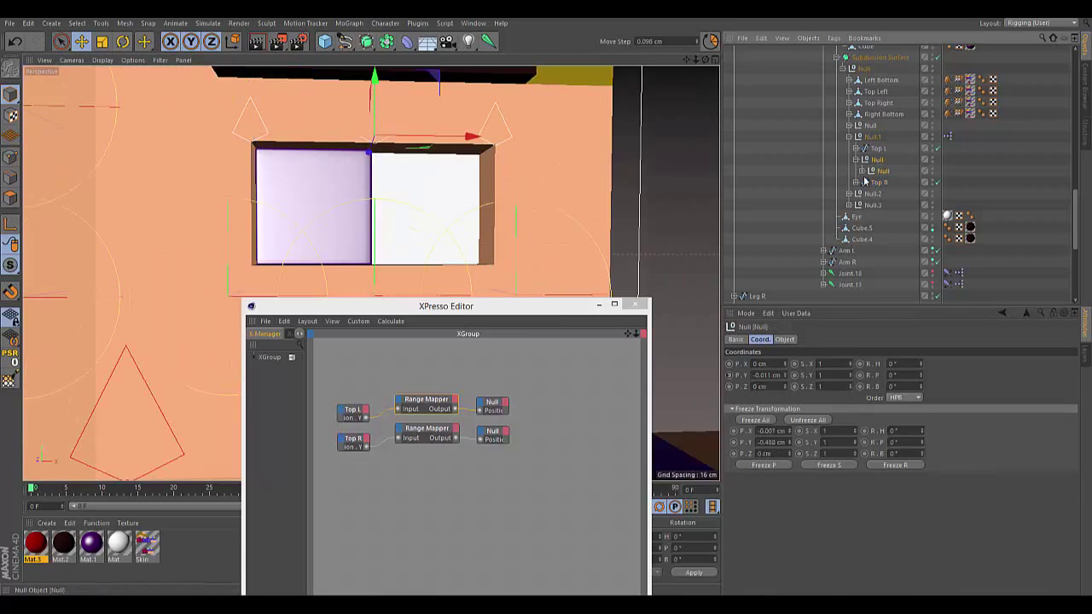
click(797, 364)
click(783, 515)
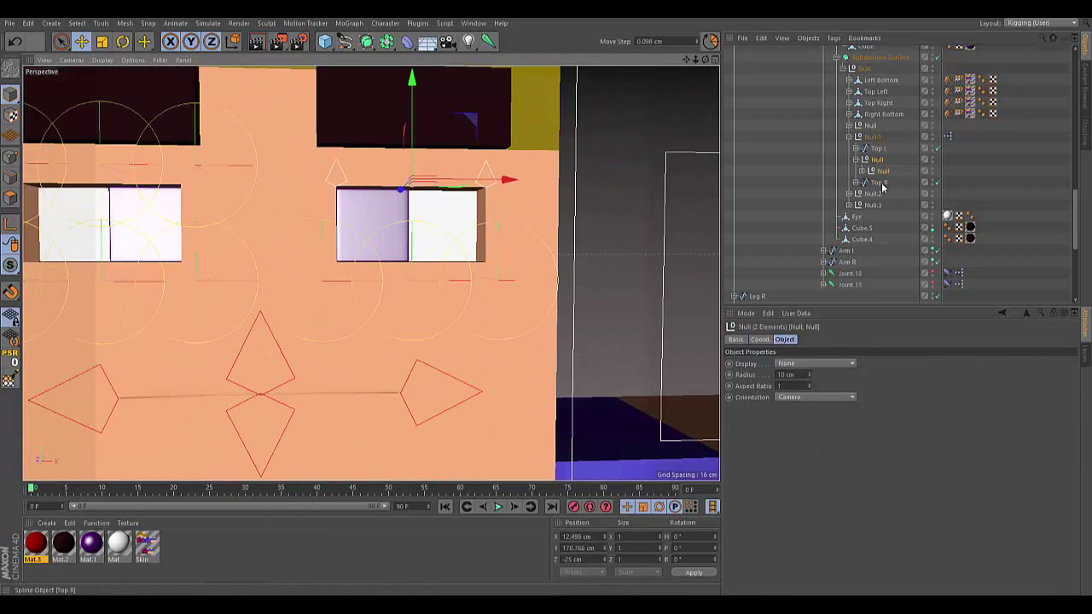
Test how moving the Top R controller deforms the upper eyelid, and reset its position to zero
drag(523, 183, 457, 158)
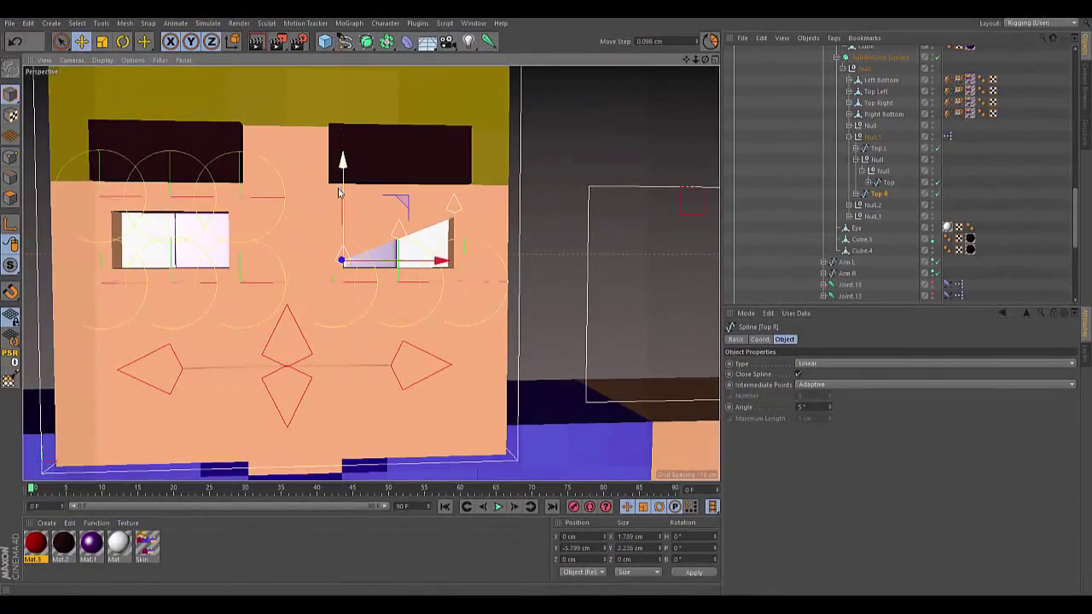
scroll(341, 196, up, 2)
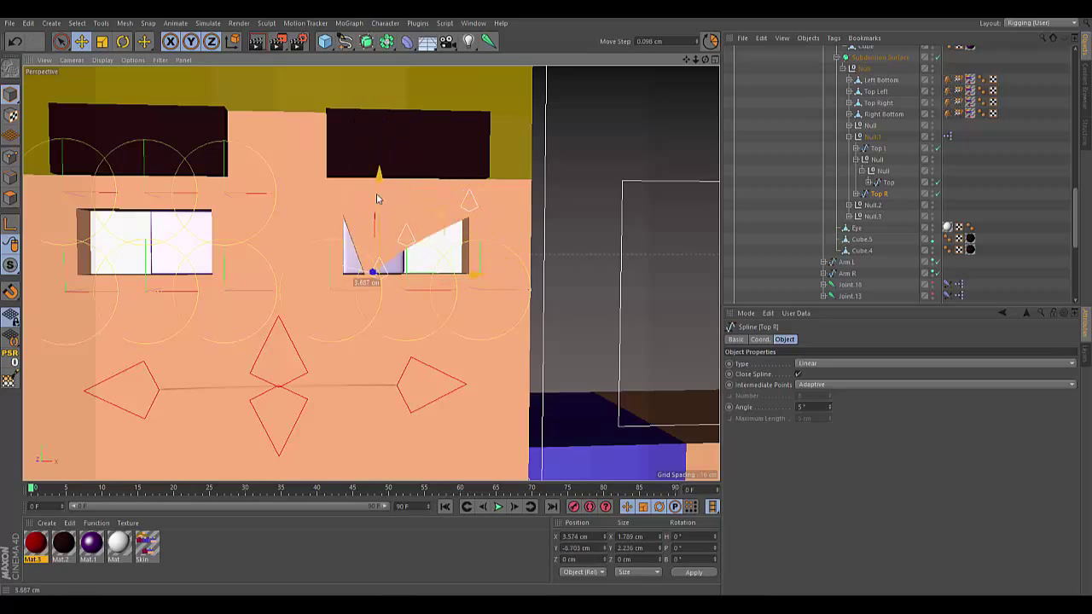
drag(371, 124, 344, 103)
click(12, 353)
Start editing the points of the Top R controller spline
key(o)
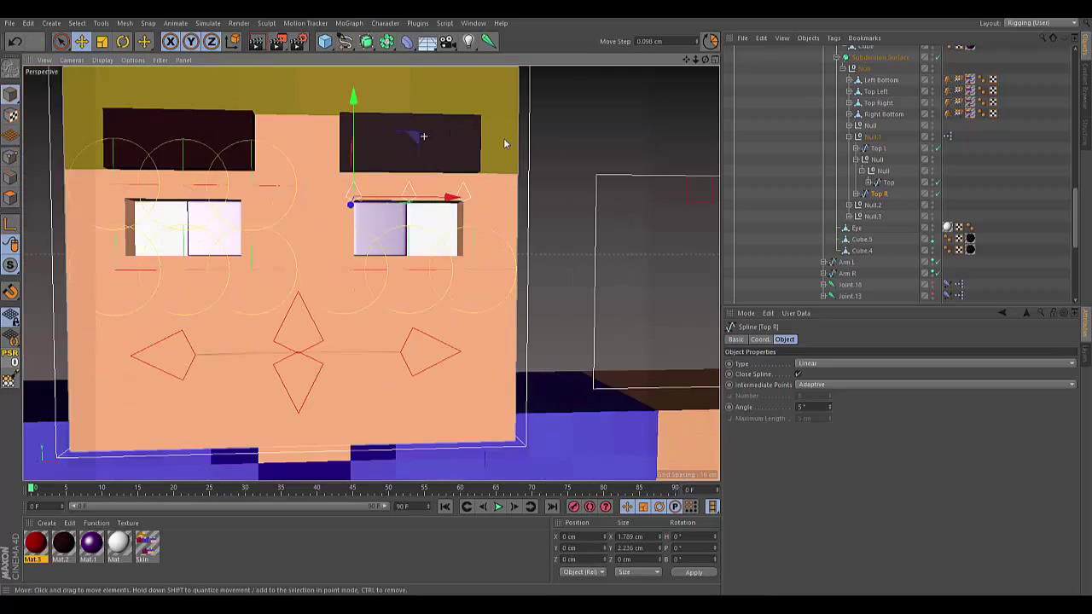
click(10, 156)
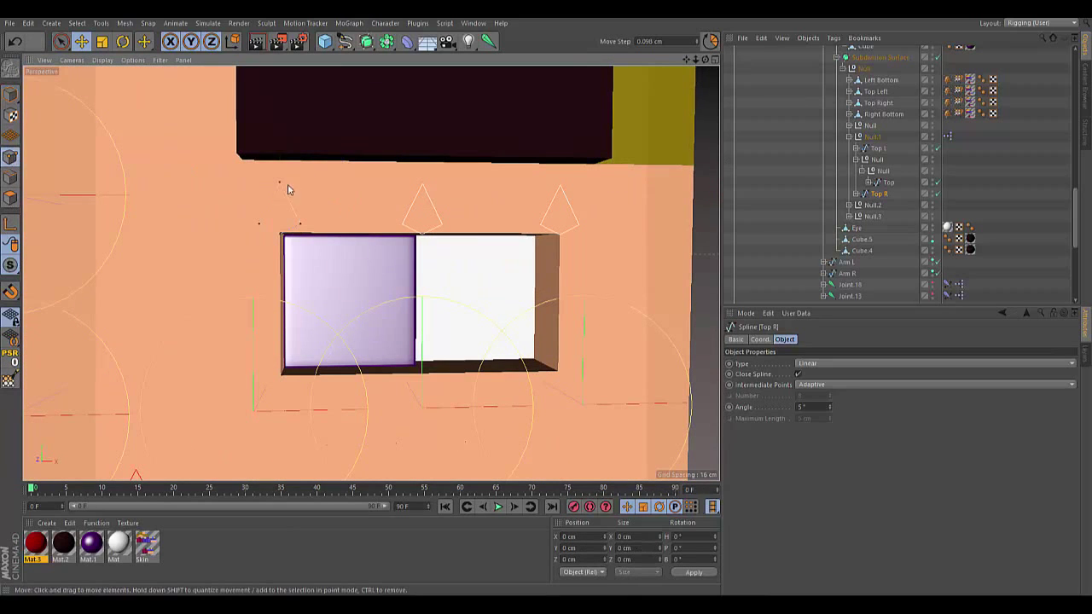